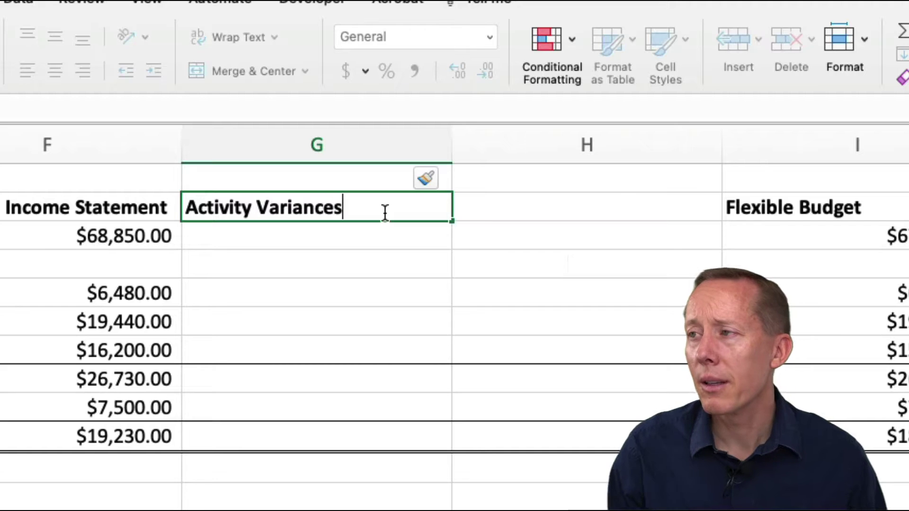
Merge and center the Activity Variances heading across columns G and H in row 2.
{"action": "key", "text": "Tab"}
{"action": "left_click_drag", "start_coordinate": [513, 209], "coordinate": [305, 207]}
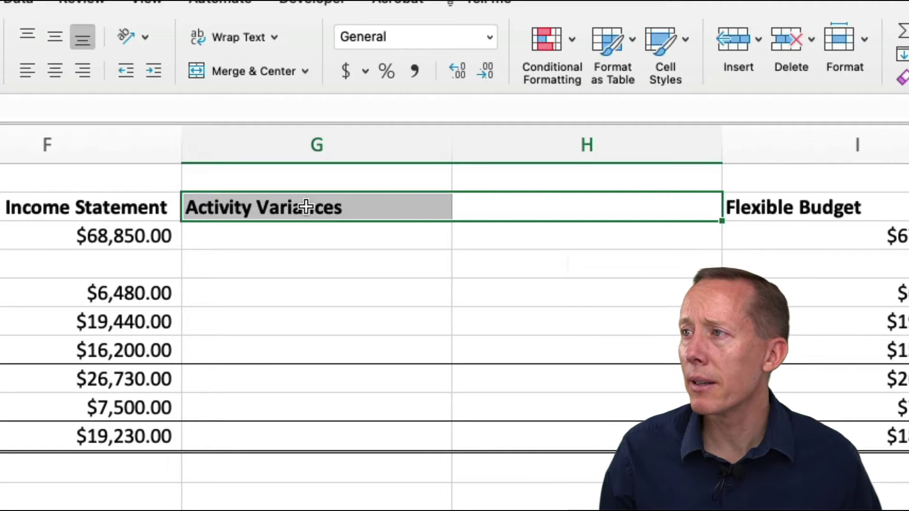
{"action": "left_click", "coordinate": [230, 76]}
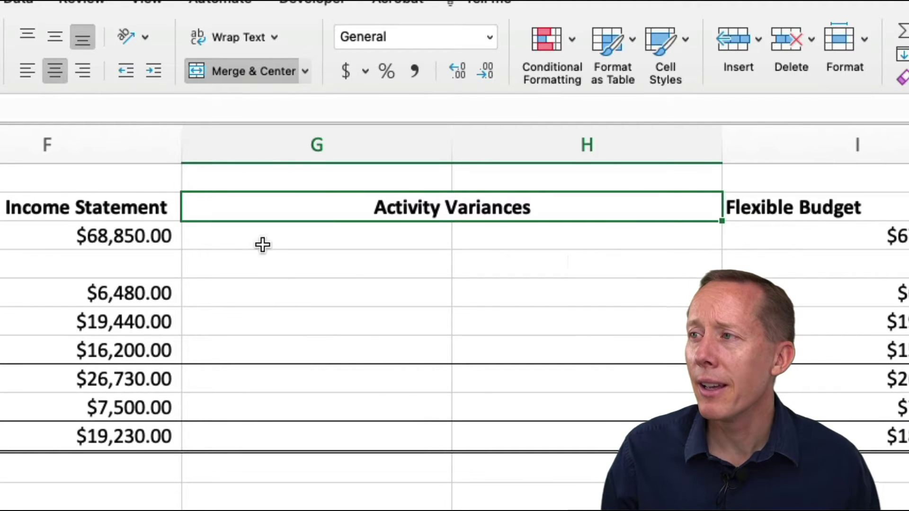
Calculate the revenue activity variance in G3 as an absolute difference with the formula =ABS(F3-I3).
{"action": "left_click", "coordinate": [266, 241]}
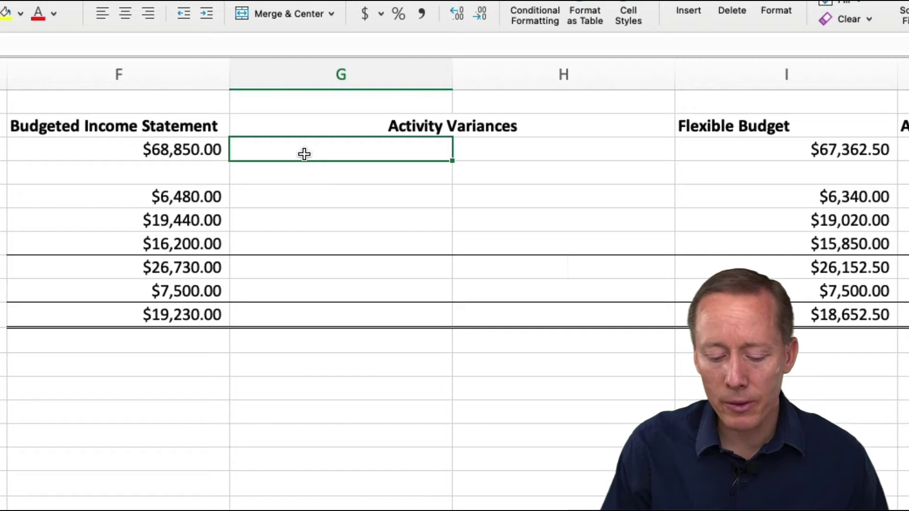
{"action": "type", "text": "=abs("}
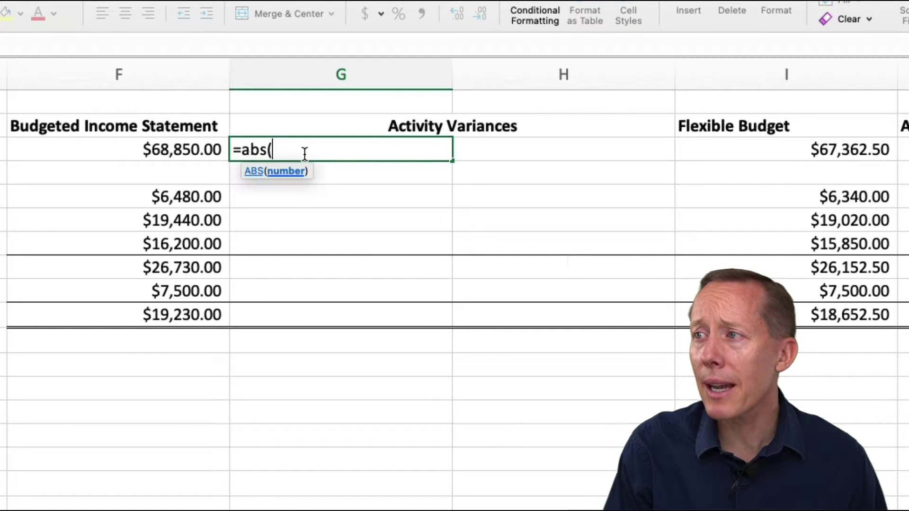
{"action": "left_click", "coordinate": [161, 149]}
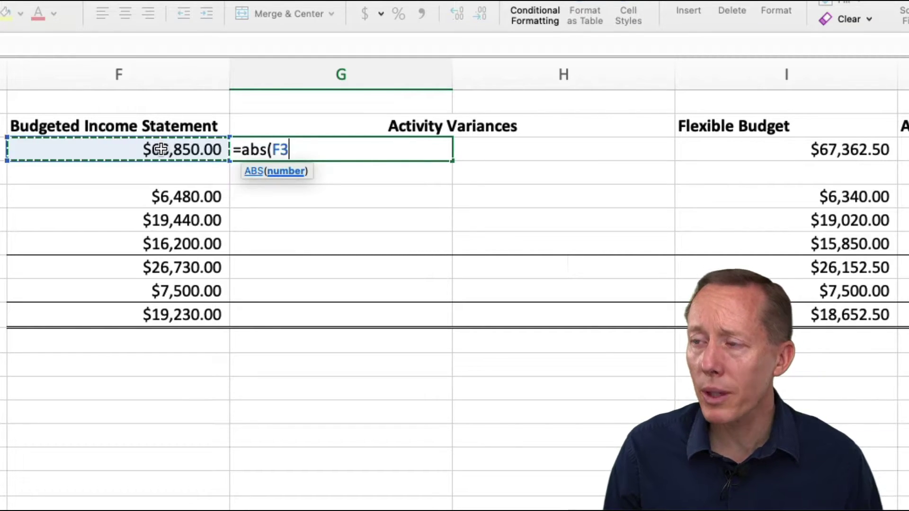
{"action": "type", "text": "-"}
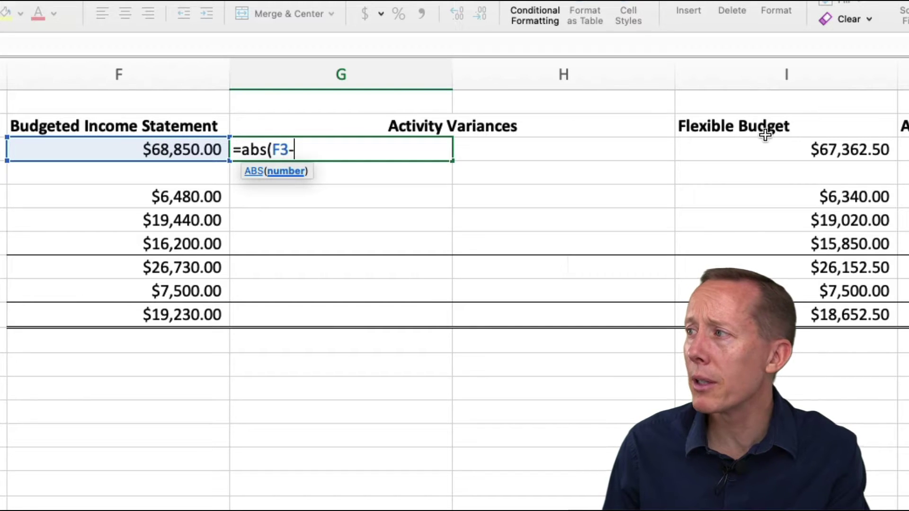
{"action": "left_click", "coordinate": [775, 146]}
{"action": "type", "text": ")"}
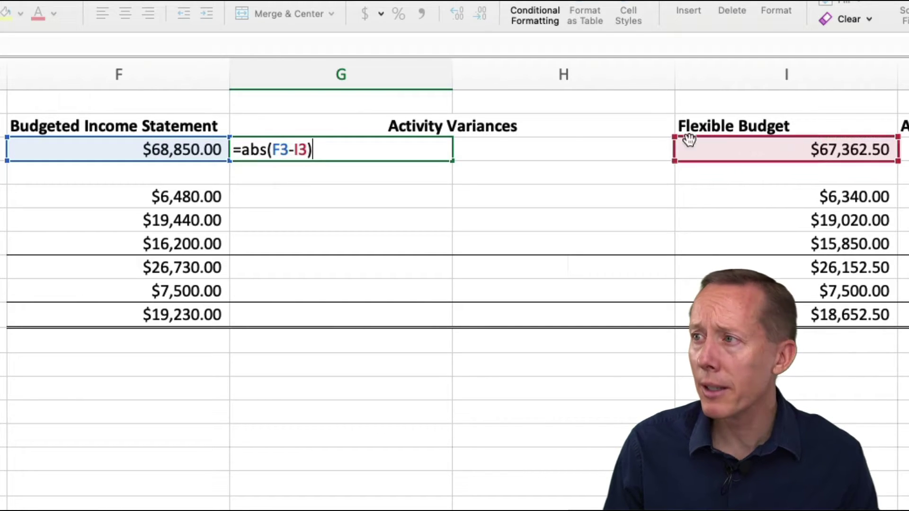
{"action": "key", "text": "Return"}
Fill the revenue variance formula down from G3 through G10, and clear G4 in the Variable Costs heading row.
{"action": "left_click", "coordinate": [406, 148]}
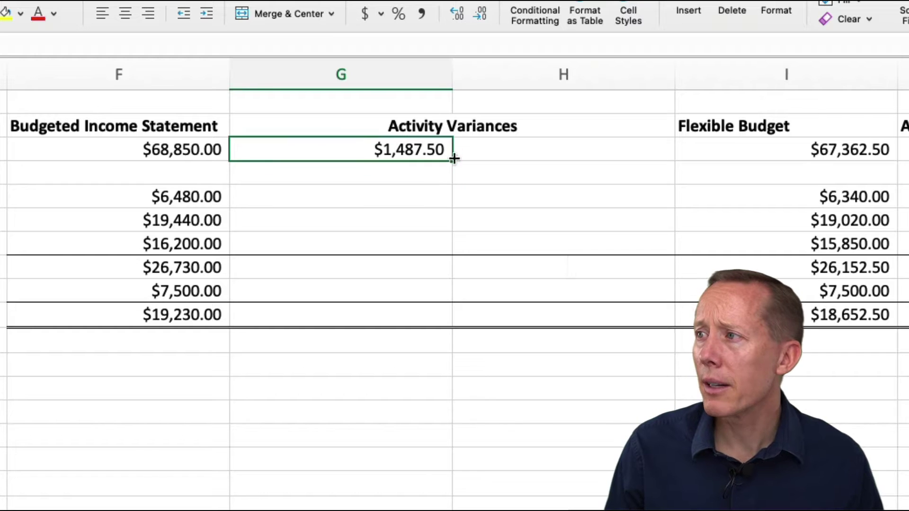
{"action": "left_click_drag", "start_coordinate": [453, 163], "coordinate": [441, 326]}
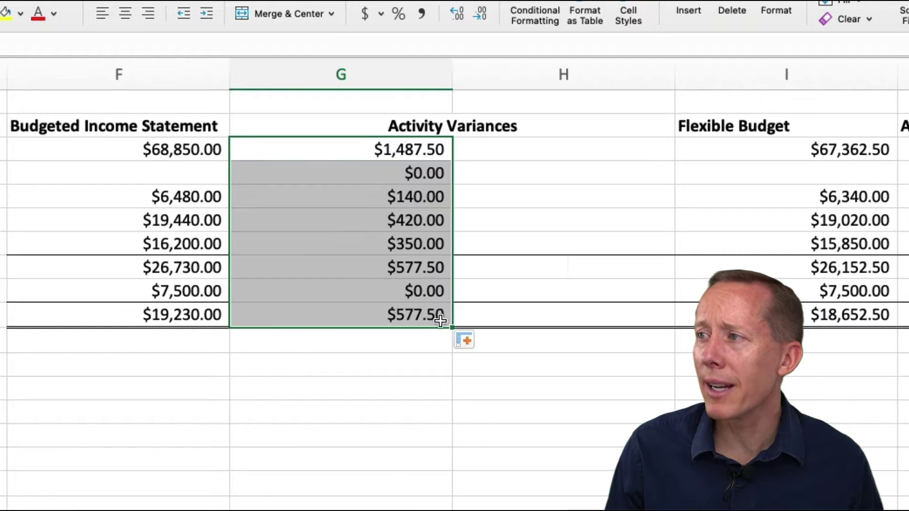
{"action": "left_click", "coordinate": [401, 172]}
{"action": "key", "text": "Delete"}
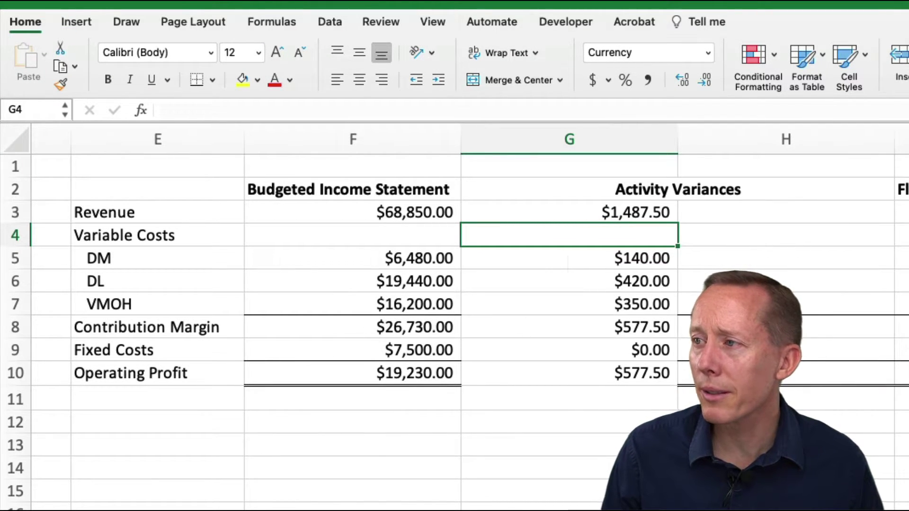
Copy the border formatting of F8:F10 onto the variance cells G8:G10 with Format Painter.
{"action": "left_click_drag", "start_coordinate": [345, 322], "coordinate": [332, 380]}
{"action": "left_click", "coordinate": [59, 83]}
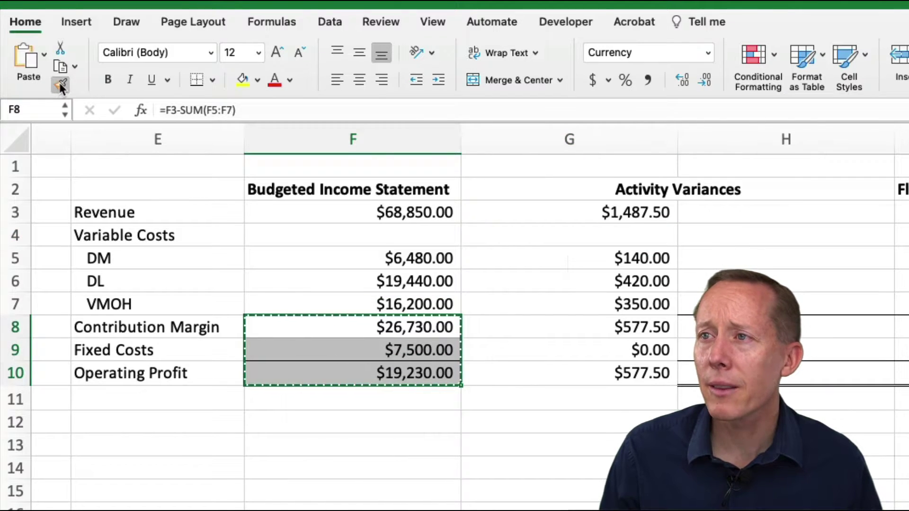
{"action": "left_click_drag", "start_coordinate": [539, 325], "coordinate": [526, 370]}
{"action": "left_click", "coordinate": [527, 400]}
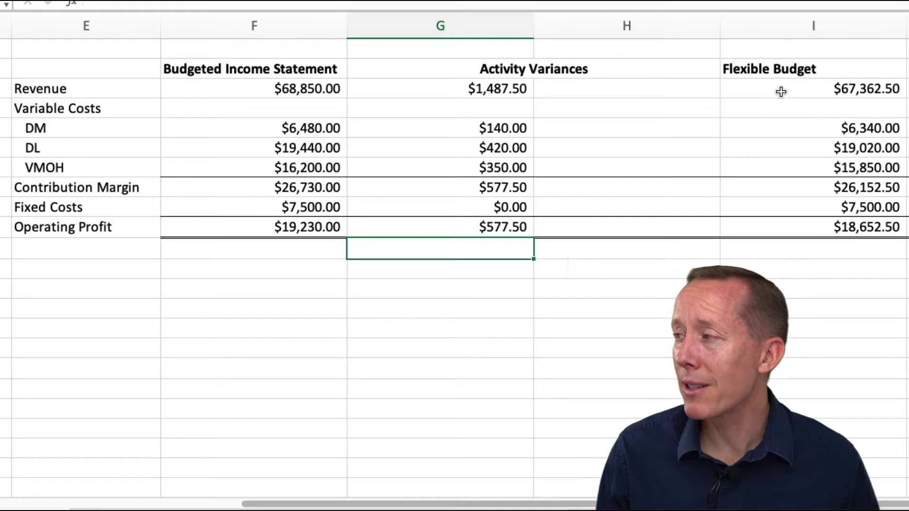
In column H, mark the Revenue variance as U and the DM, DL and VMOH variances as F.
{"action": "left_click", "coordinate": [592, 90]}
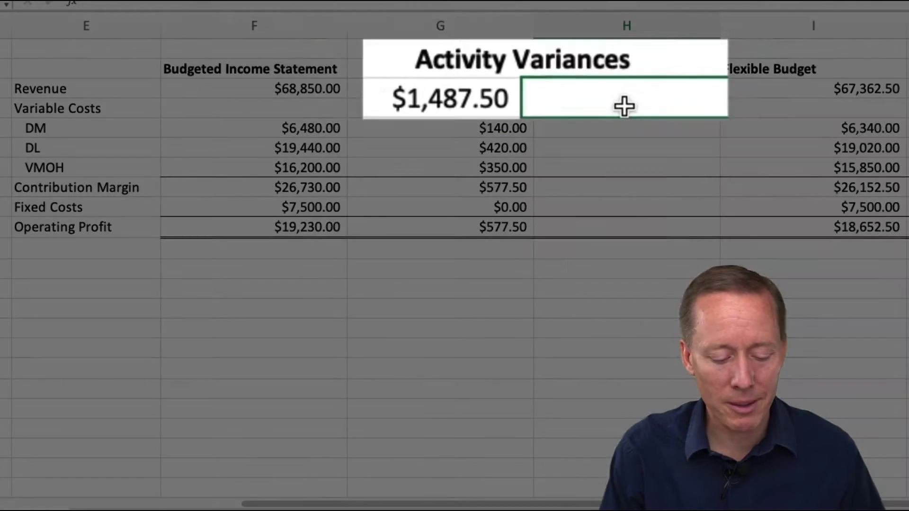
{"action": "type", "text": "U"}
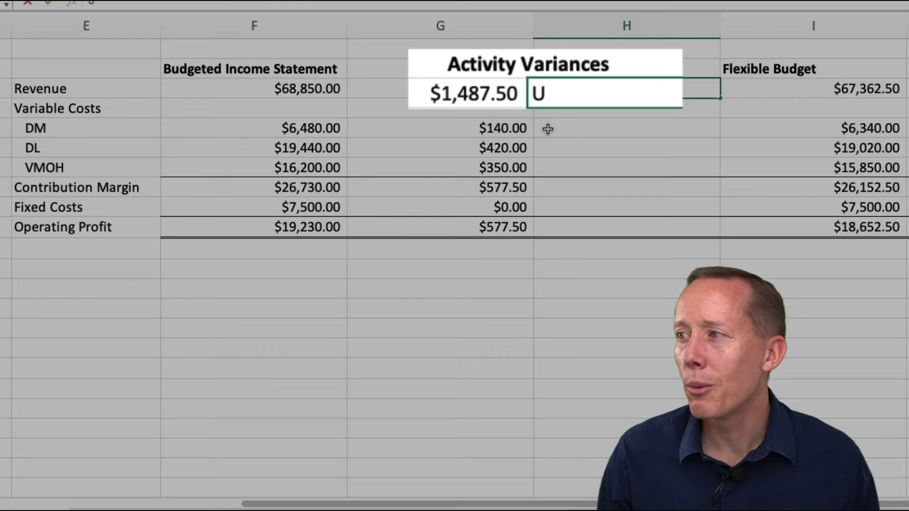
{"action": "left_click", "coordinate": [548, 127]}
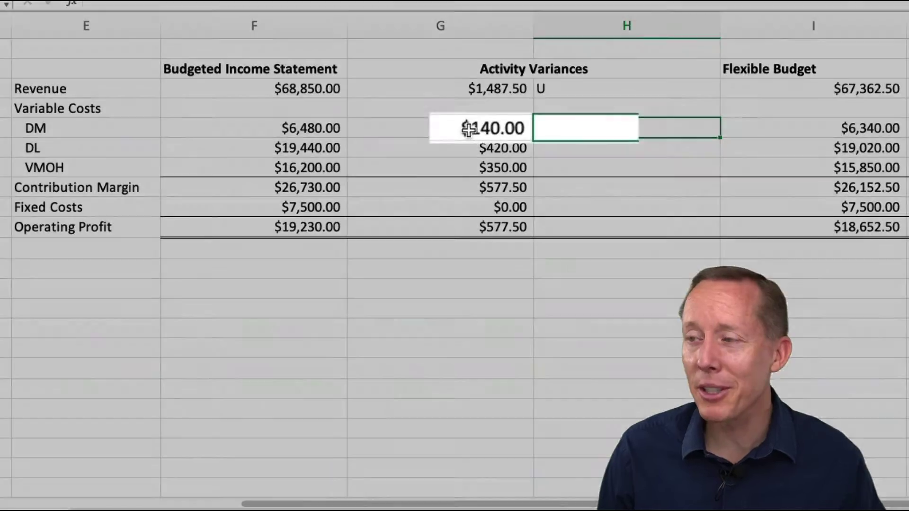
{"action": "type", "text": "F"}
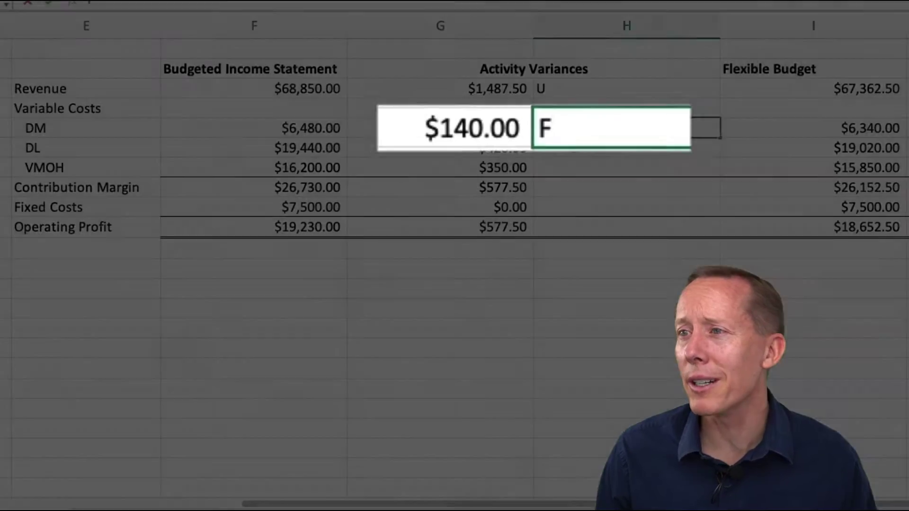
{"action": "key", "text": "Return"}
{"action": "type", "text": "F"}
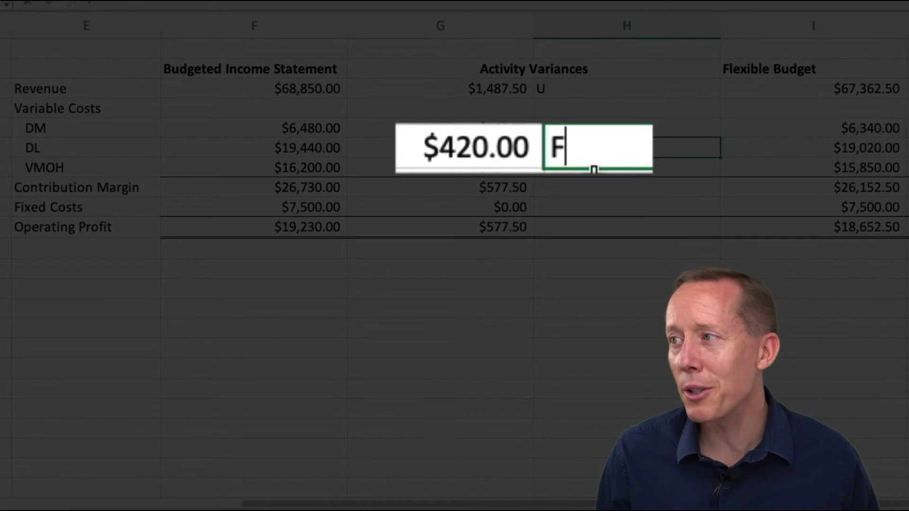
{"action": "key", "text": "Return"}
{"action": "type", "text": "F"}
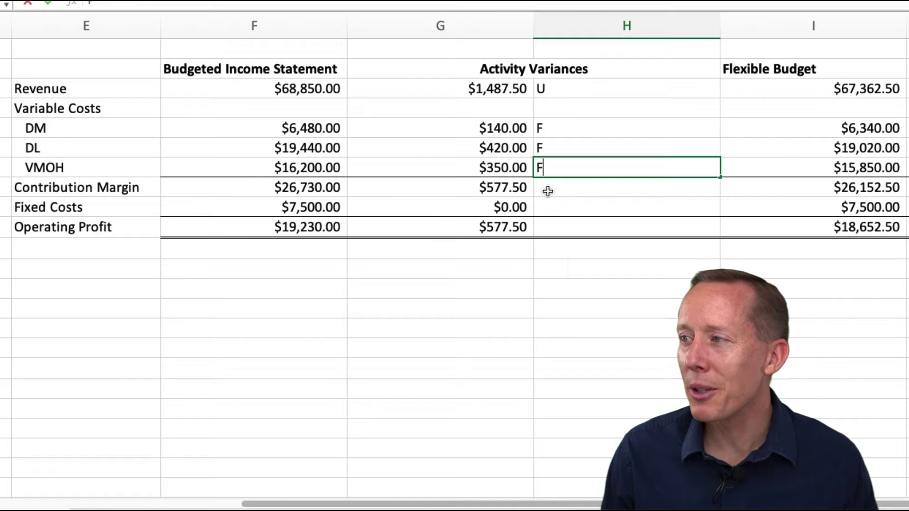
{"action": "key", "text": "Return"}
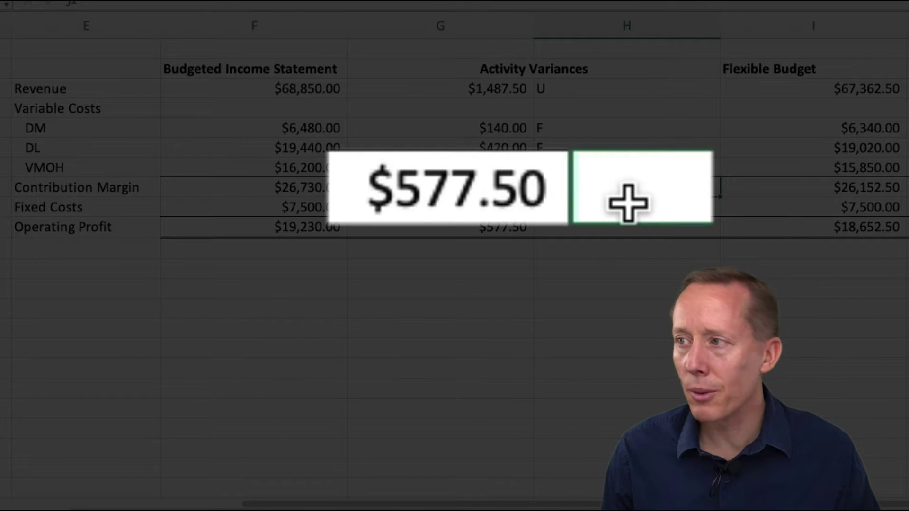
Mark the Contribution Margin and Operating Profit variances as U in column H, leaving Fixed Costs blank.
{"action": "type", "text": "U"}
{"action": "left_click", "coordinate": [806, 186]}
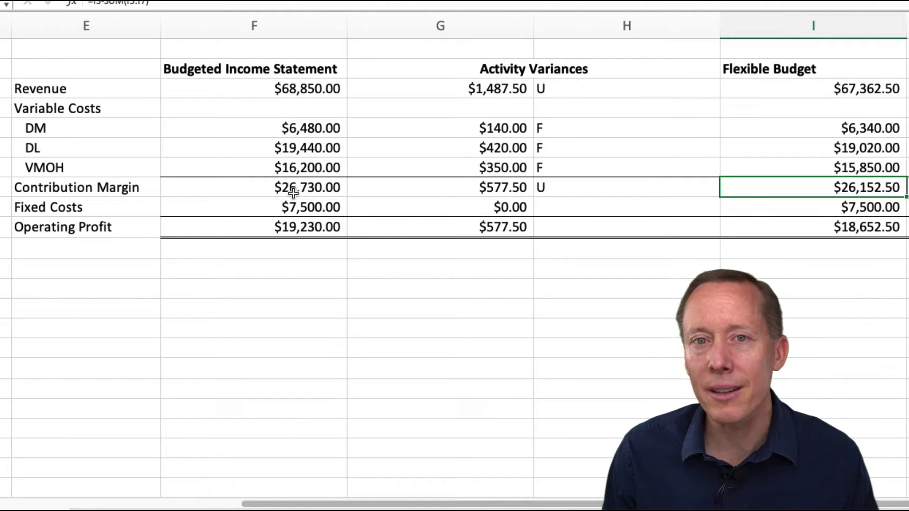
{"action": "left_click", "coordinate": [579, 206]}
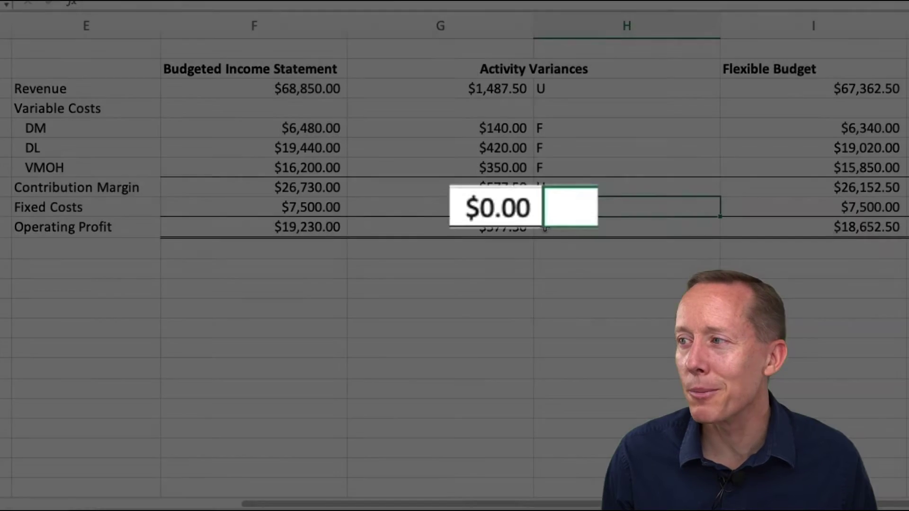
{"action": "left_click", "coordinate": [545, 227]}
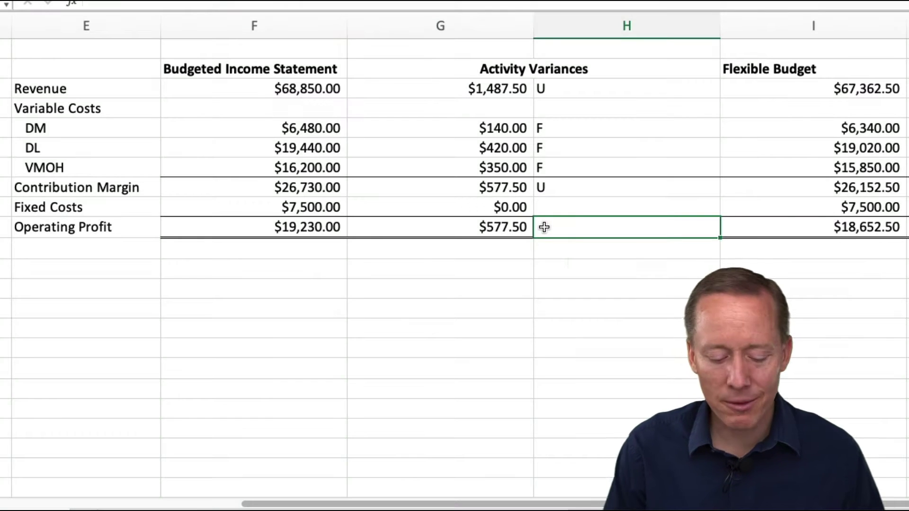
{"action": "type", "text": "U"}
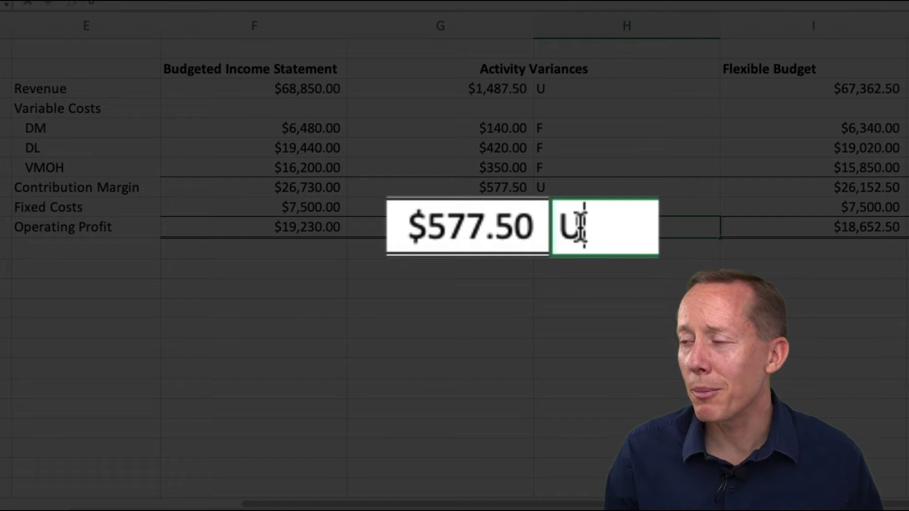
{"action": "key", "text": "Return"}
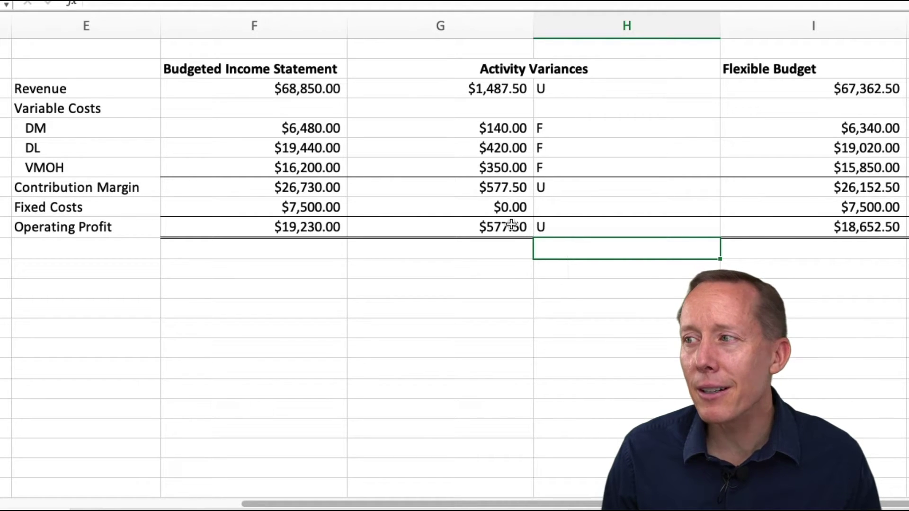
{"action": "left_click", "coordinate": [472, 228]}
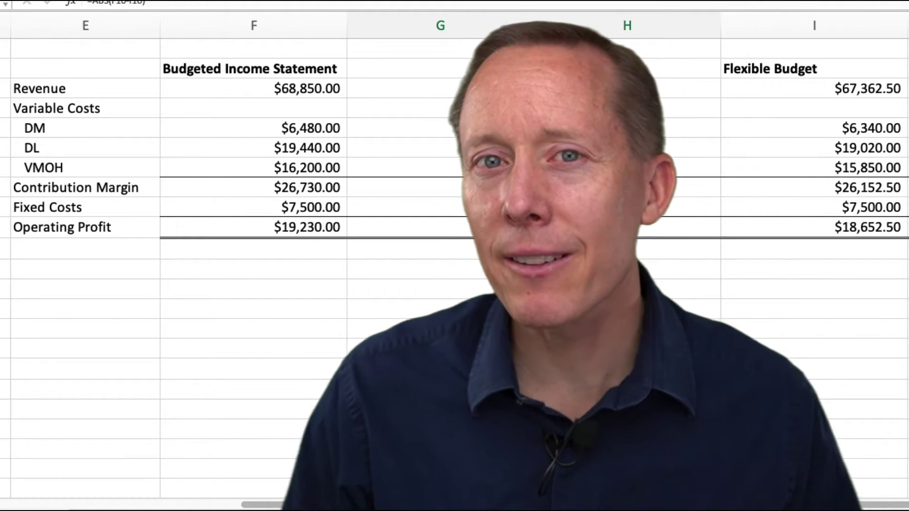
Replace the revenue variance formula in G3 with the signed difference =I3-F3.
{"action": "left_click", "coordinate": [513, 90]}
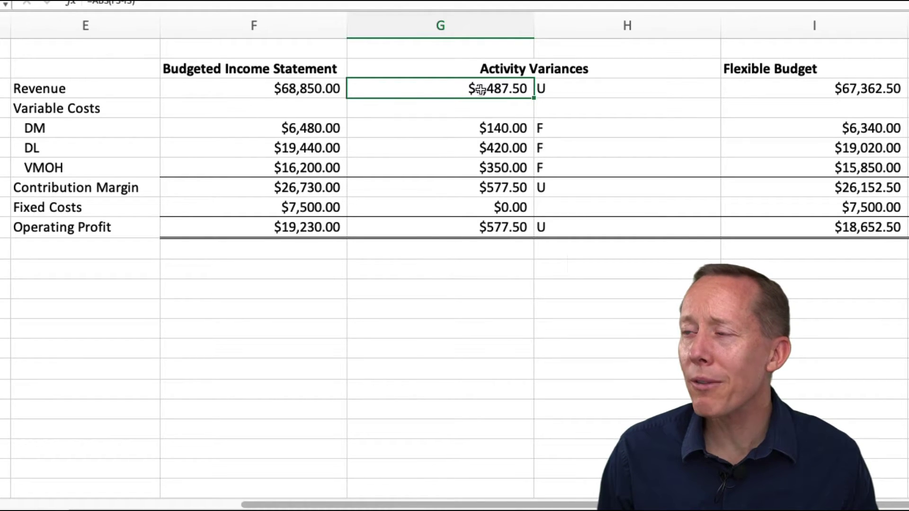
{"action": "type", "text": "="}
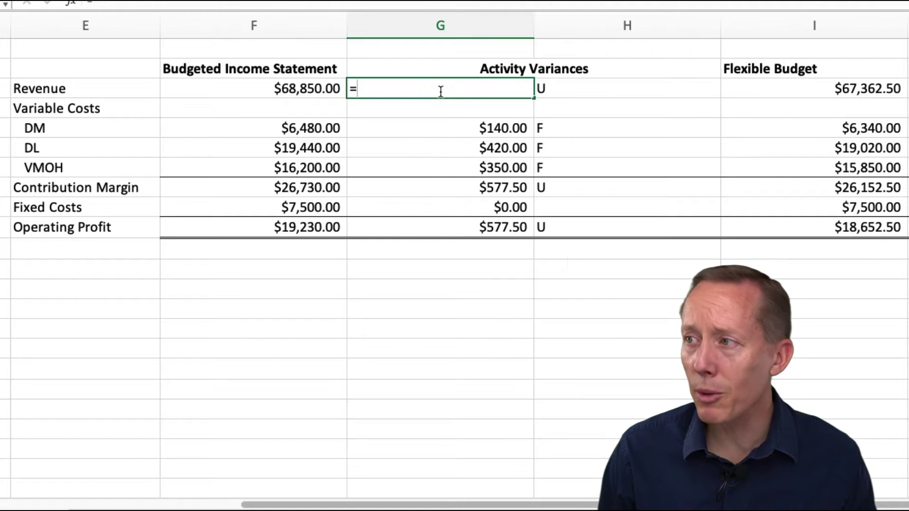
{"action": "left_click", "coordinate": [759, 86]}
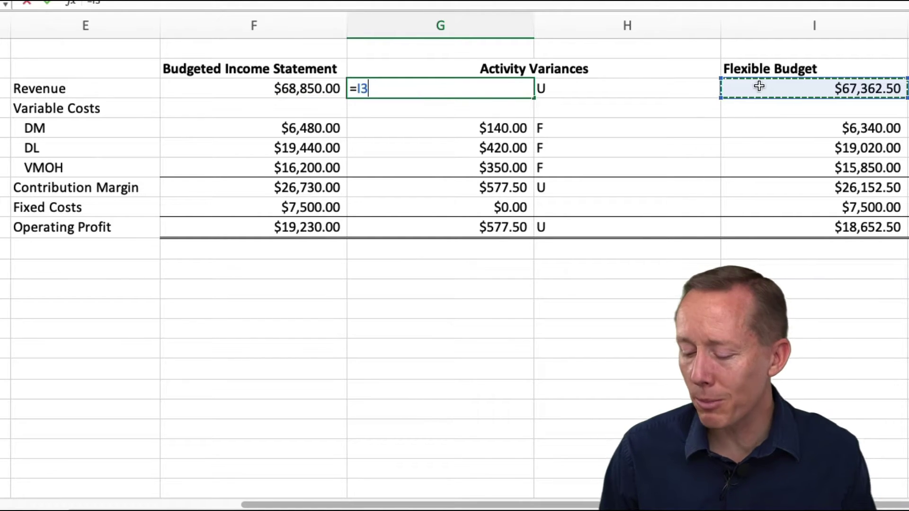
{"action": "type", "text": "-"}
{"action": "left_click", "coordinate": [269, 89]}
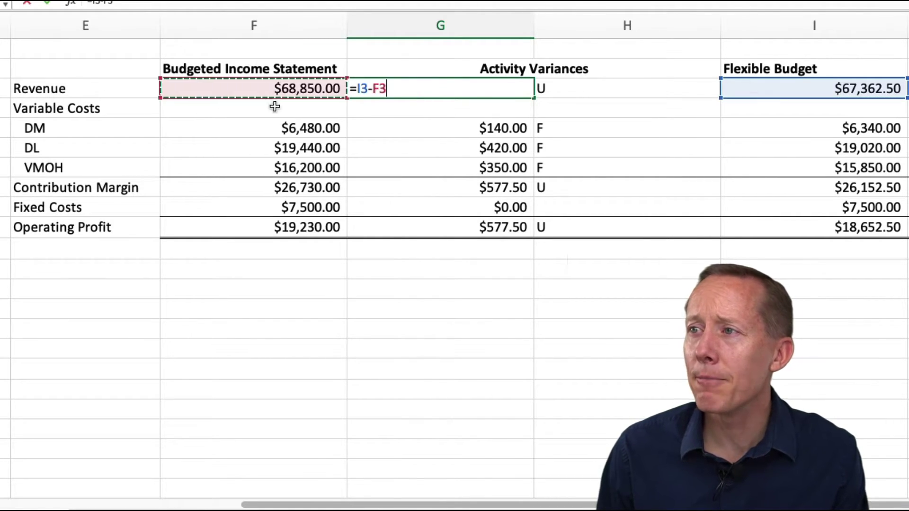
{"action": "key", "text": "Return"}
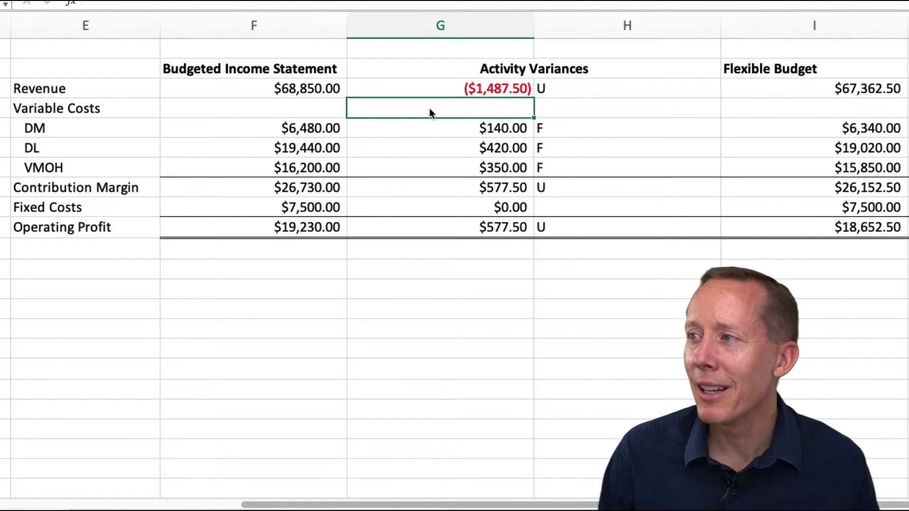
Replace the DM variance formula in G5 with the signed difference =F5-I5.
{"action": "left_click", "coordinate": [397, 130]}
{"action": "double_click", "coordinate": [397, 128]}
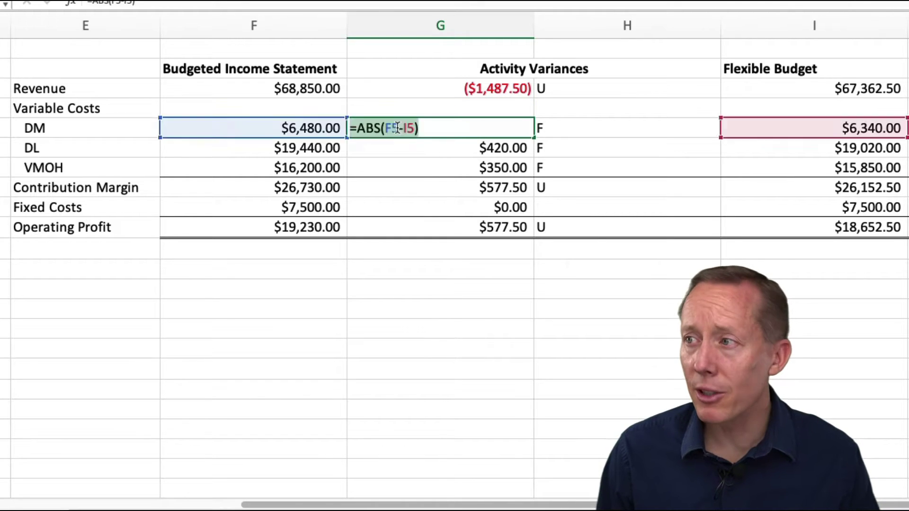
{"action": "key", "text": "Escape"}
{"action": "type", "text": "="}
{"action": "left_click", "coordinate": [289, 128]}
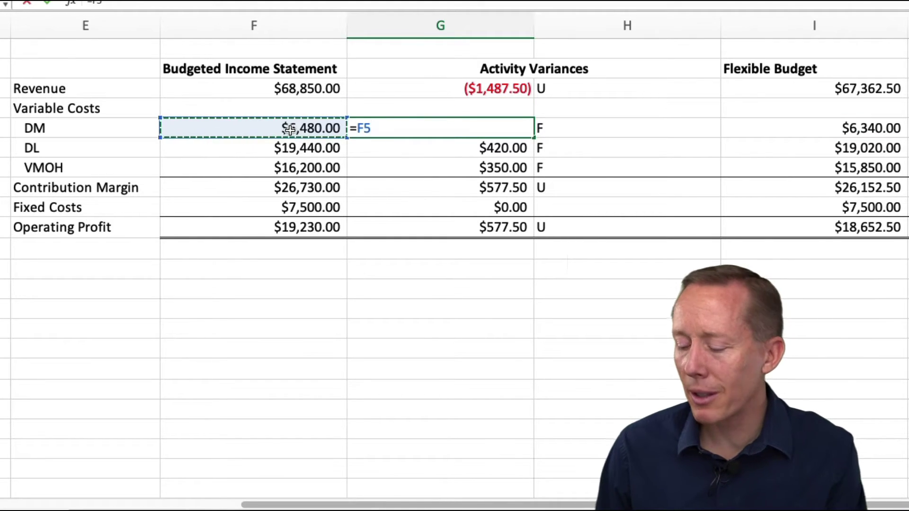
{"action": "type", "text": "-"}
{"action": "left_click", "coordinate": [796, 128]}
{"action": "key", "text": "Return"}
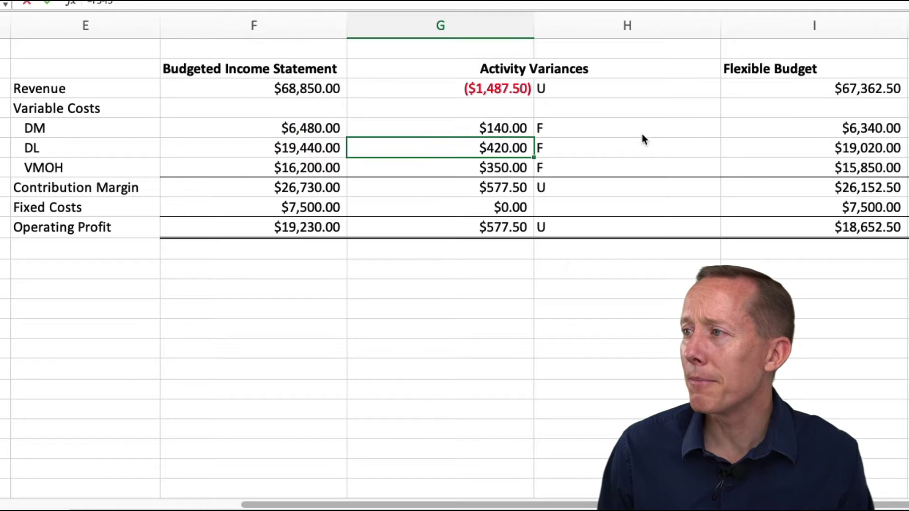
Replace the DL variance formula in G6 with the signed difference =F6-I6.
{"action": "type", "text": "="}
{"action": "left_click", "coordinate": [302, 147]}
{"action": "type", "text": "-"}
{"action": "left_click", "coordinate": [804, 148]}
{"action": "key", "text": "Return"}
Replace the VMOH variance formula in G7 with the signed difference =F7-I7.
{"action": "type", "text": "="}
{"action": "left_click", "coordinate": [303, 168]}
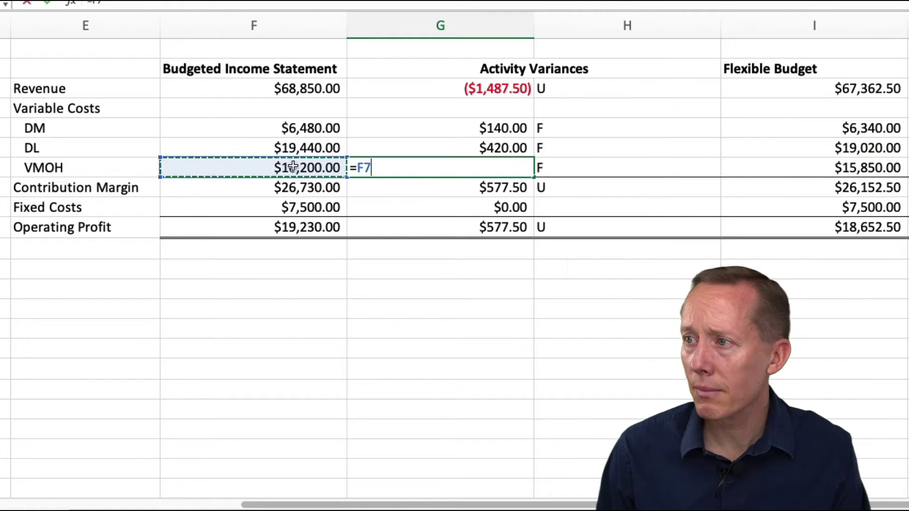
{"action": "left_click", "coordinate": [805, 167]}
{"action": "key", "text": "Return"}
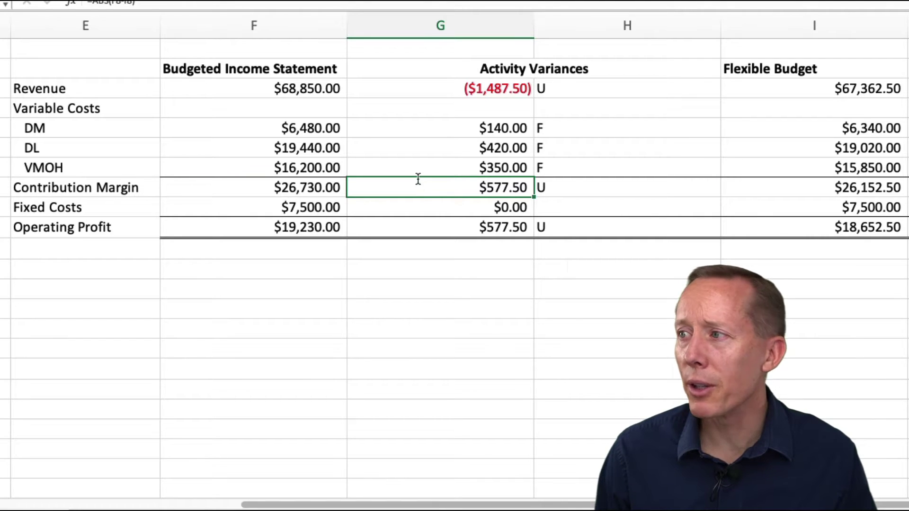
Replace the contribution margin variance formula in G8 with the signed difference =I8-F8.
{"action": "type", "text": "="}
{"action": "left_click", "coordinate": [802, 191]}
{"action": "type", "text": "-"}
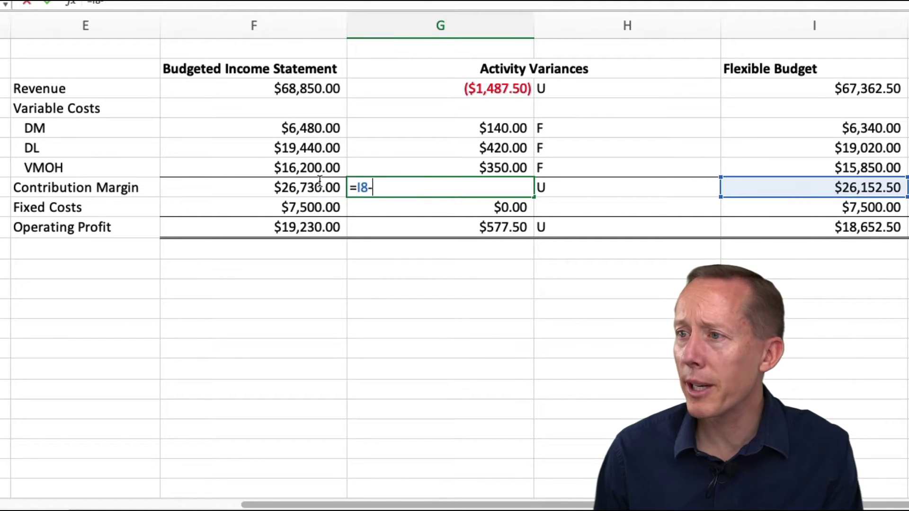
{"action": "left_click", "coordinate": [278, 184]}
{"action": "key", "text": "Return"}
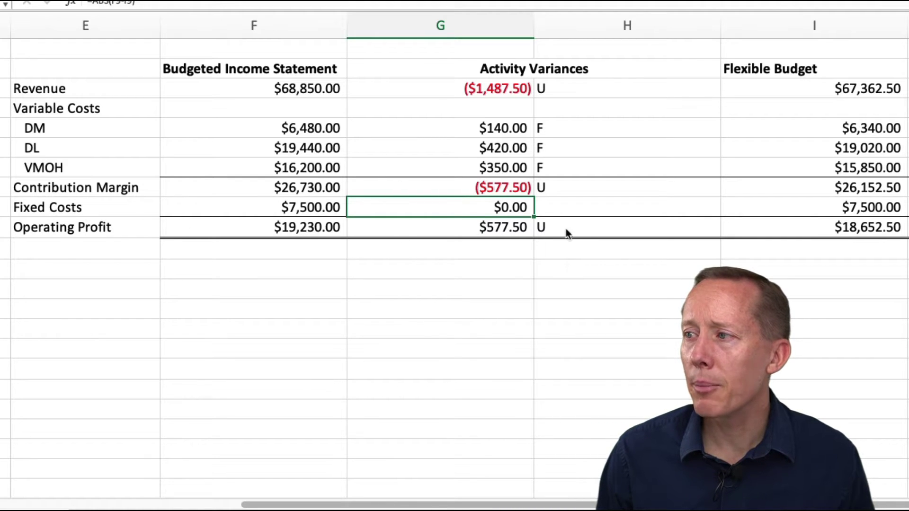
Replace the operating profit variance formula in G10 with the signed difference =I10-F10.
{"action": "left_click", "coordinate": [501, 229]}
{"action": "type", "text": "="}
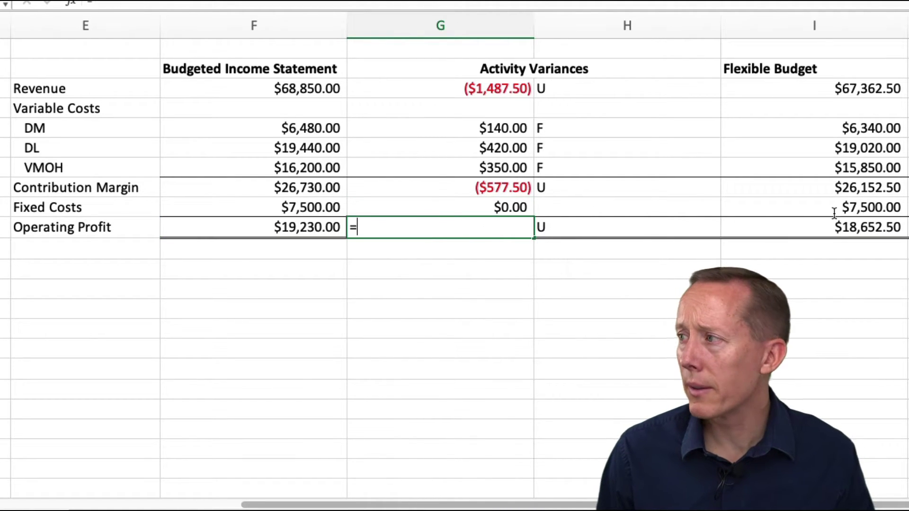
{"action": "left_click", "coordinate": [837, 230]}
{"action": "type", "text": "-"}
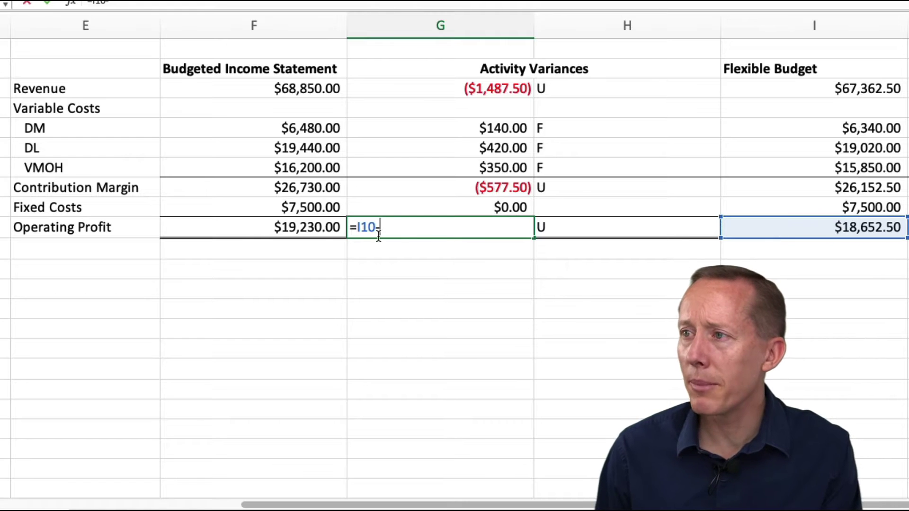
{"action": "left_click", "coordinate": [316, 231]}
{"action": "key", "text": "Return"}
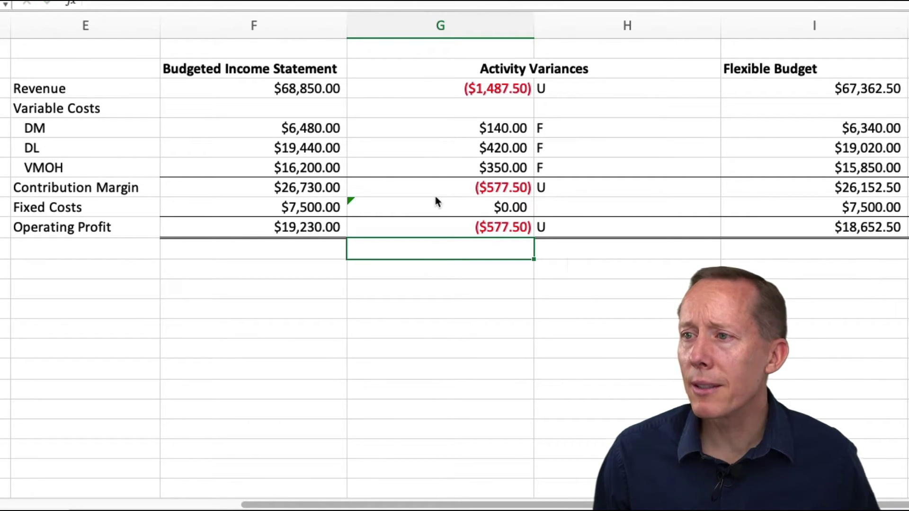
Check the sum of the revenue and variable cost variances in G3:G7 against the contribution margin variance in G8.
{"action": "left_click", "coordinate": [482, 90]}
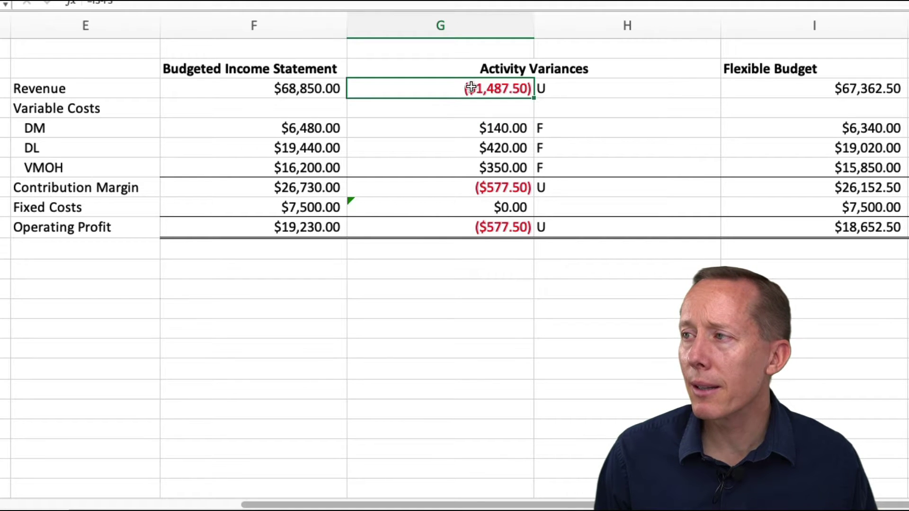
{"action": "left_click_drag", "start_coordinate": [471, 87], "coordinate": [456, 168]}
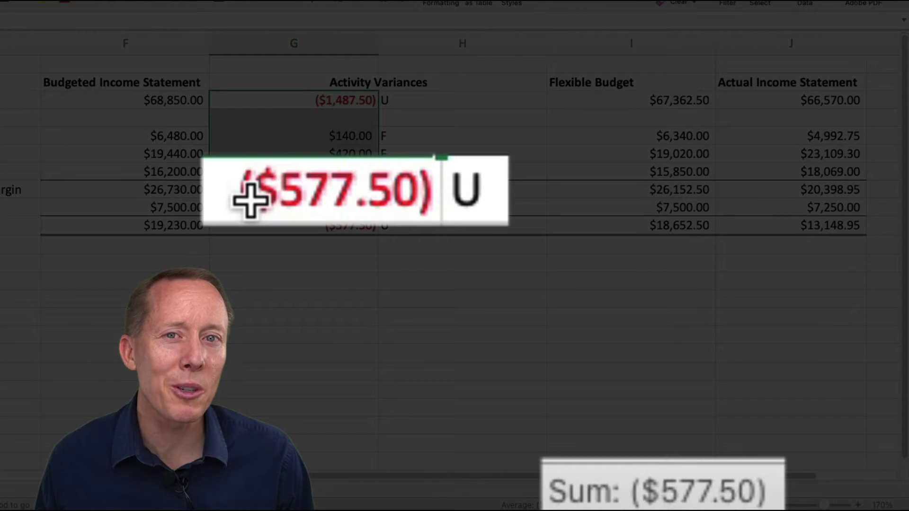
{"action": "left_click", "coordinate": [265, 186]}
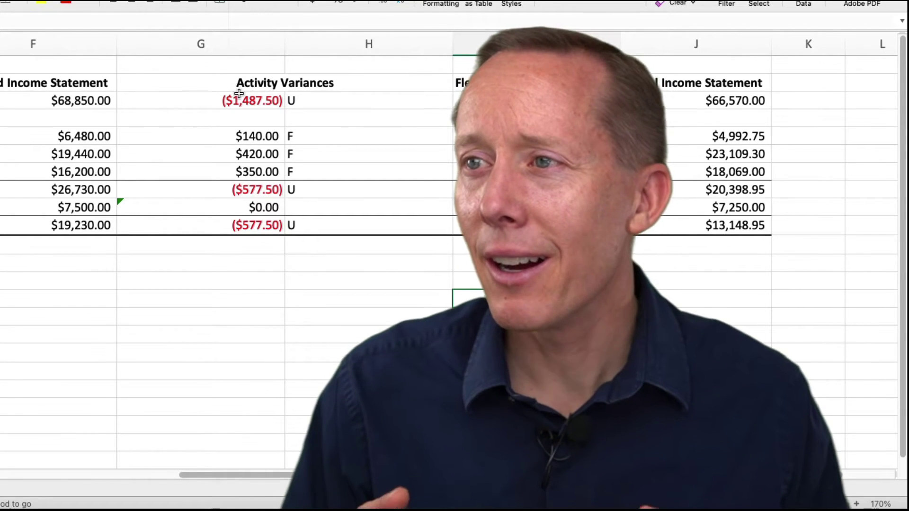
Narrow columns G, H and I so the activity variances and flexible budget sit closer together.
{"action": "scroll", "coordinate": [386, 127], "scroll_direction": "left", "scroll_amount": 7}
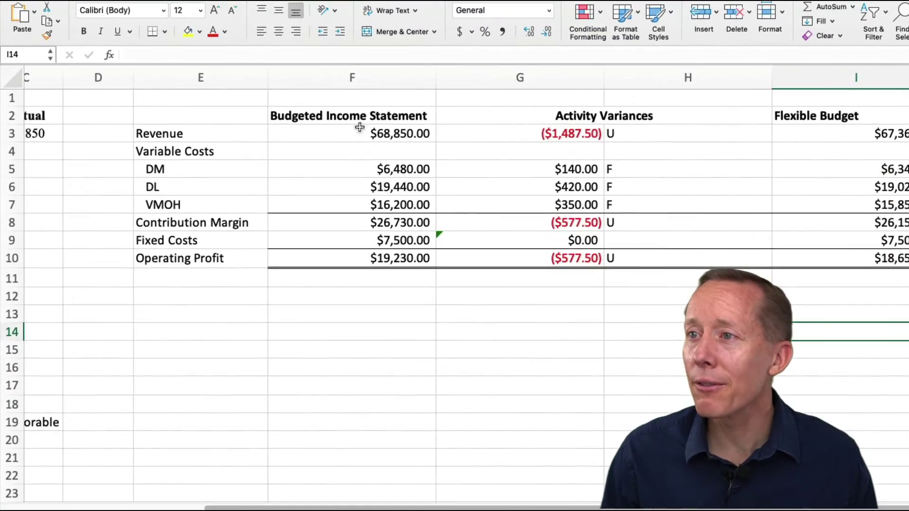
{"action": "scroll", "coordinate": [842, 201], "scroll_direction": "right", "scroll_amount": 5}
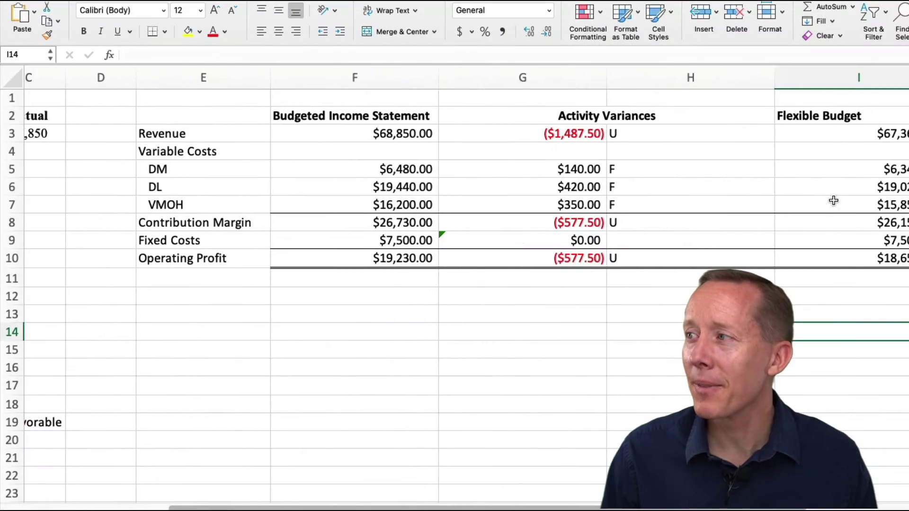
{"action": "scroll", "coordinate": [592, 147], "scroll_direction": "right", "scroll_amount": 2}
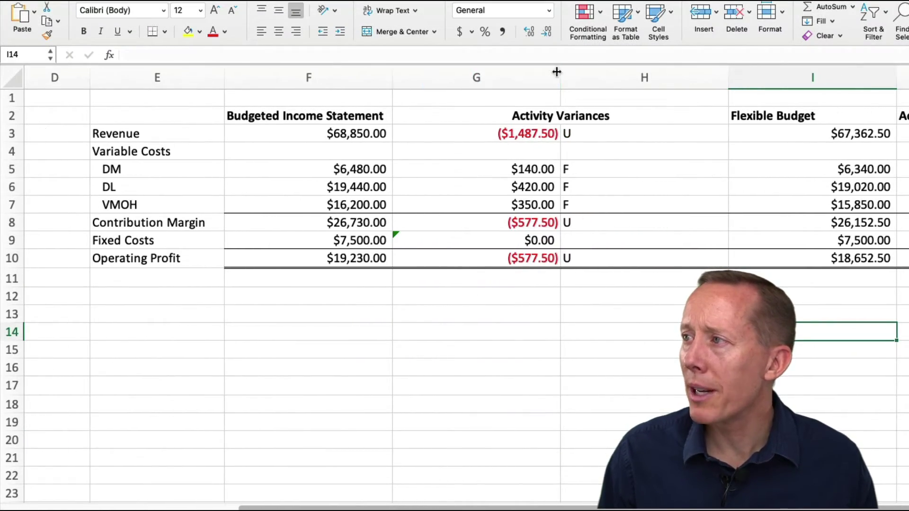
{"action": "left_click_drag", "start_coordinate": [560, 71], "coordinate": [470, 71]}
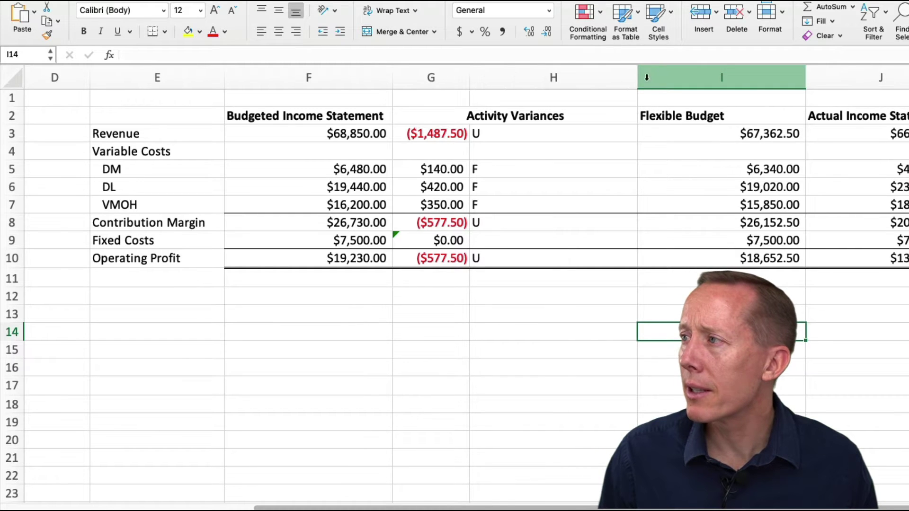
{"action": "left_click_drag", "start_coordinate": [637, 78], "coordinate": [516, 77]}
{"action": "left_click_drag", "start_coordinate": [392, 78], "coordinate": [329, 87]}
{"action": "double_click", "coordinate": [329, 86]}
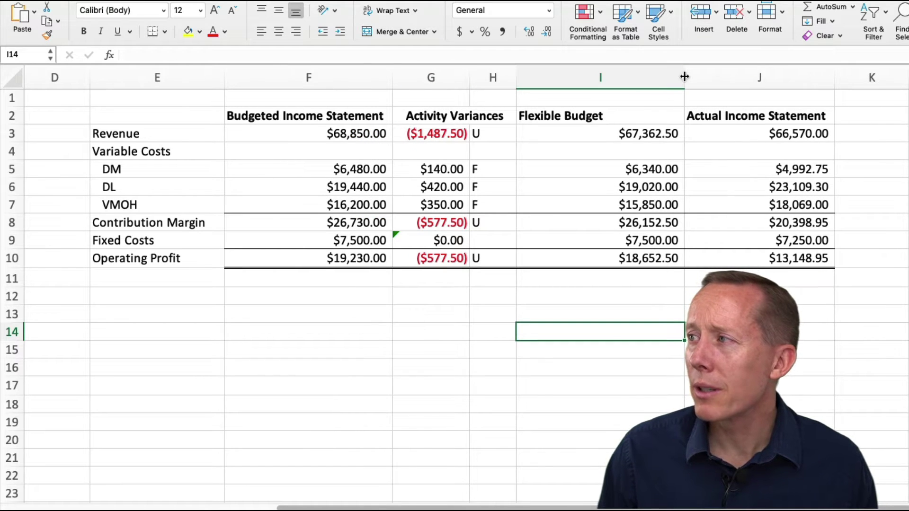
{"action": "left_click_drag", "start_coordinate": [684, 77], "coordinate": [616, 77]}
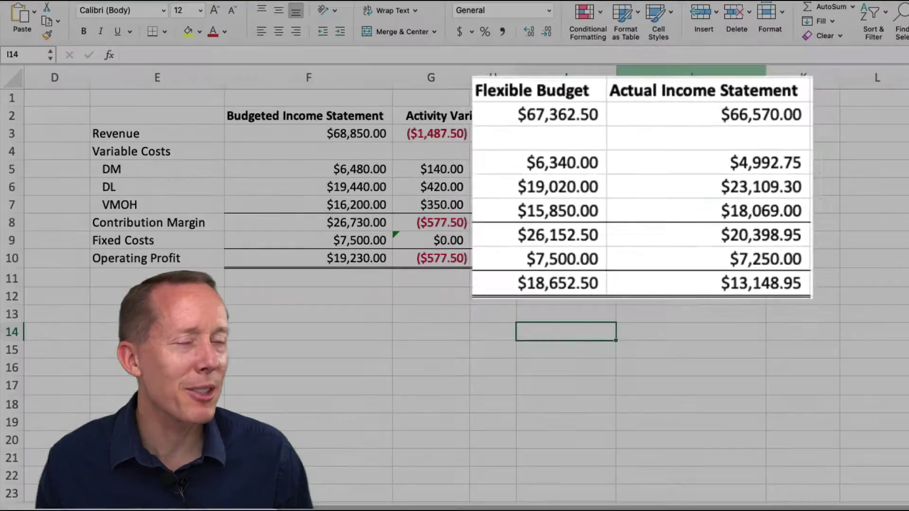
Insert two blank columns between the Flexible Budget and Actual Income Statement columns.
{"action": "left_click", "coordinate": [657, 84]}
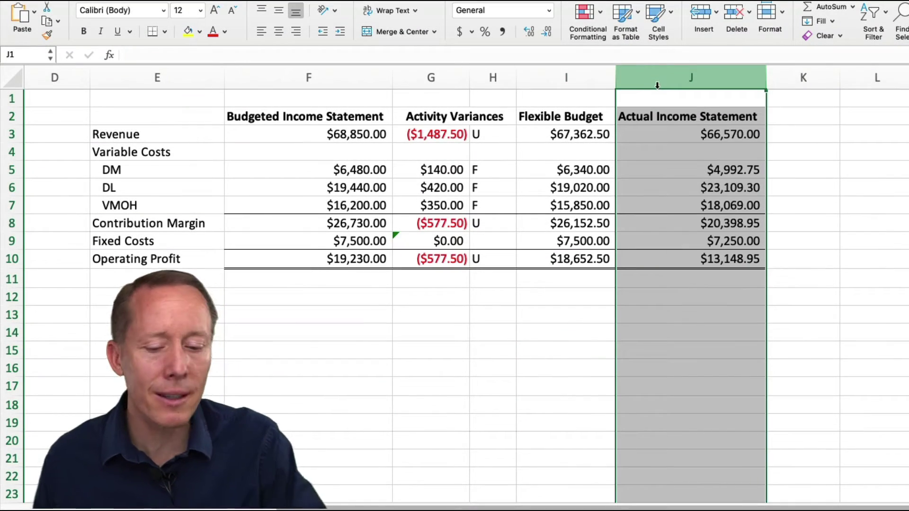
{"action": "right_click", "coordinate": [657, 84]}
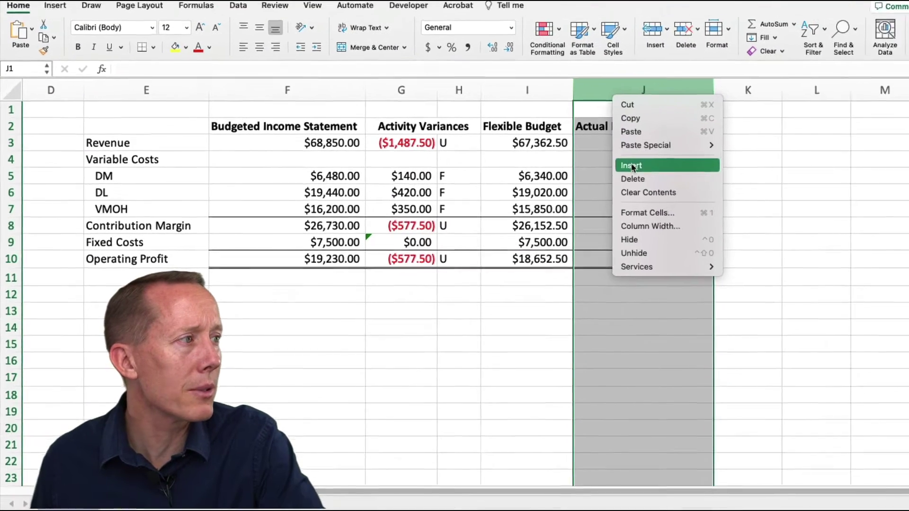
{"action": "left_click", "coordinate": [678, 161]}
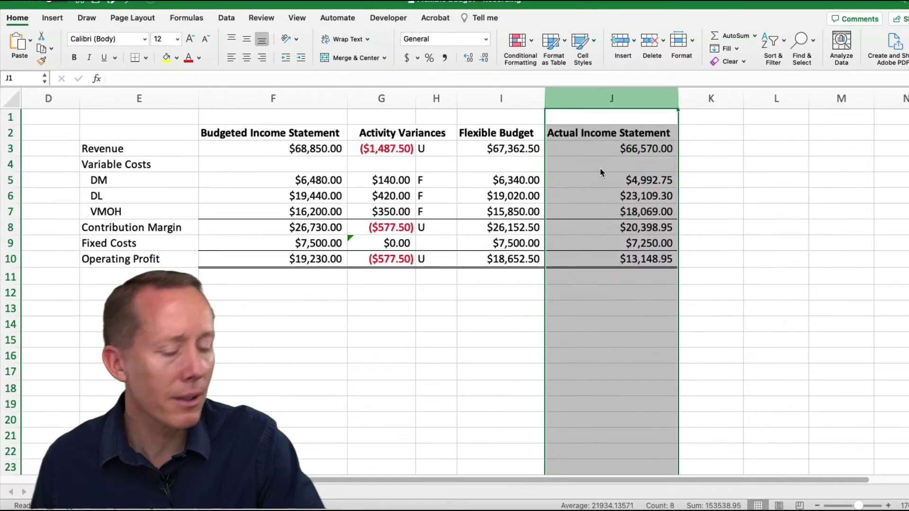
{"action": "key", "text": "super+y"}
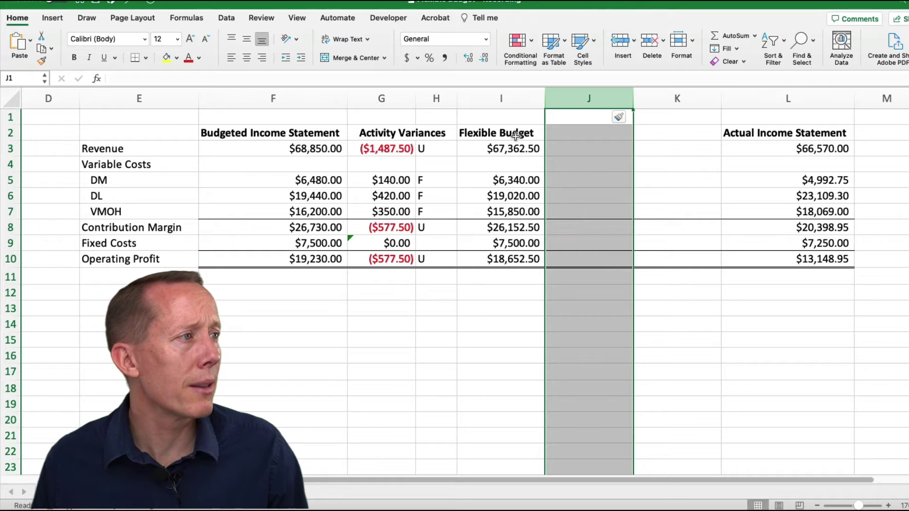
Enter the heading "Revenue & Spending Variances" in J2 and center it across J2:K2.
{"action": "left_click", "coordinate": [602, 136]}
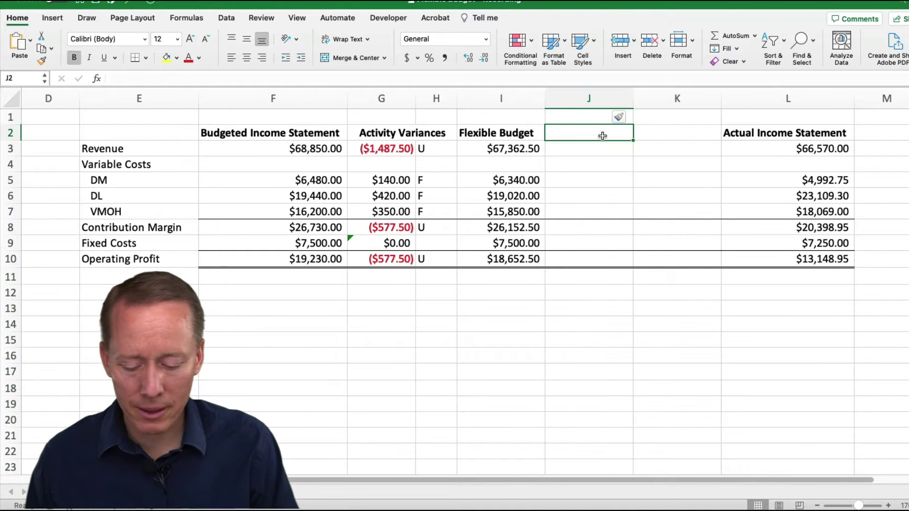
{"action": "type", "text": "Revenue & Spending Variances"}
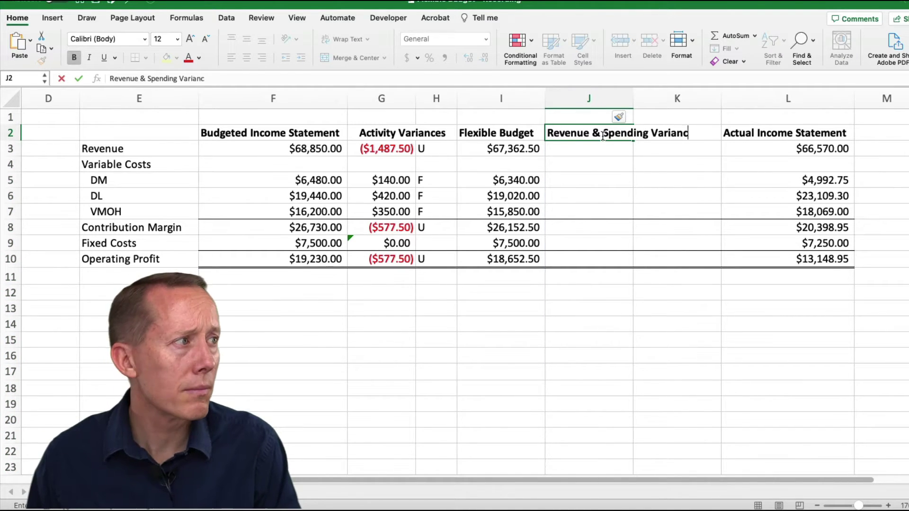
{"action": "left_click_drag", "start_coordinate": [602, 136], "coordinate": [670, 133]}
{"action": "key", "text": "ctrl+m"}
Calculate the revenue variance in J3 as the absolute difference =ABS(I3-L3).
{"action": "left_click", "coordinate": [592, 153]}
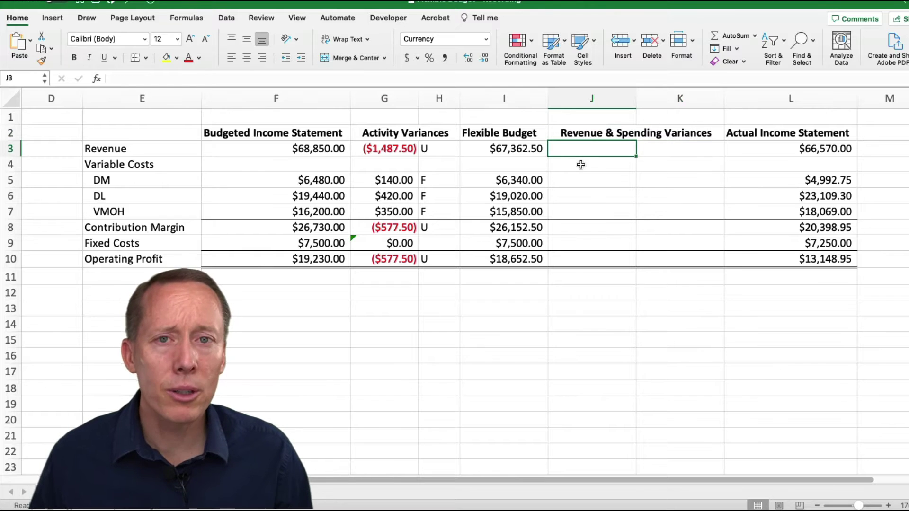
{"action": "type", "text": "=abs"}
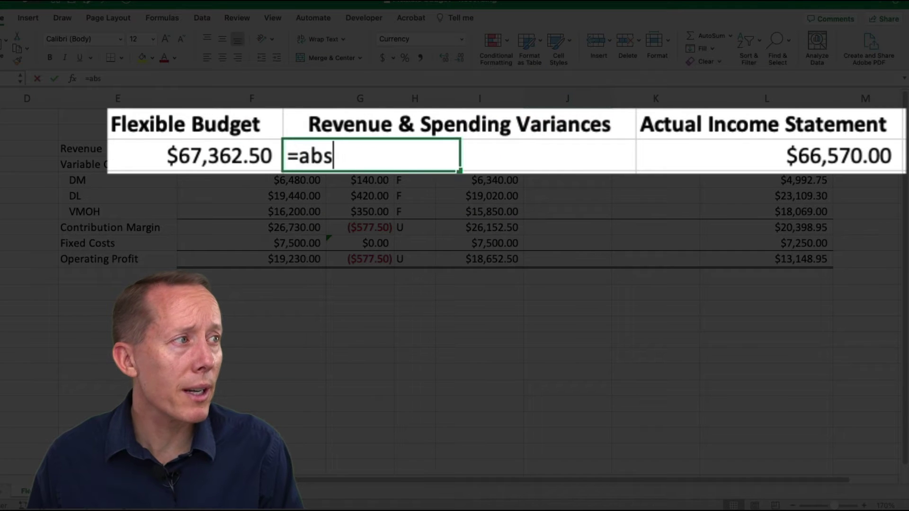
{"action": "type", "text": "("}
{"action": "left_click", "coordinate": [218, 156]}
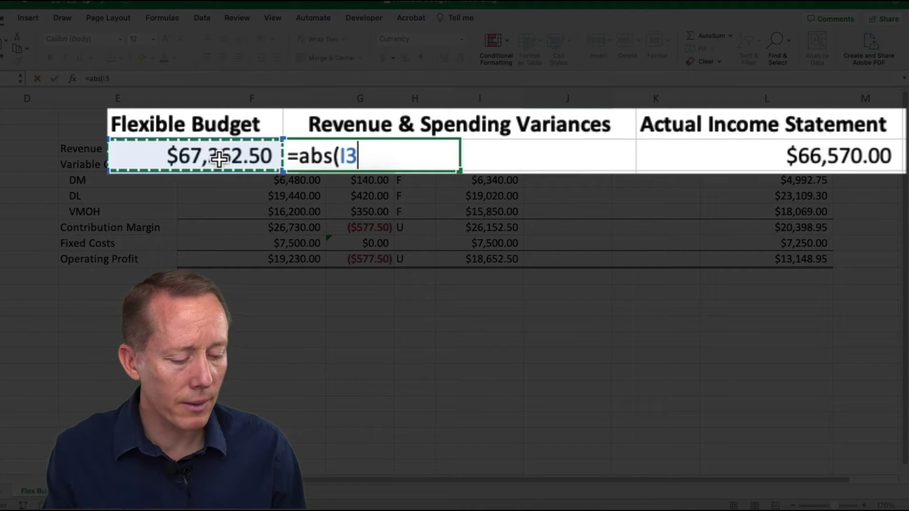
{"action": "type", "text": "-"}
{"action": "left_click", "coordinate": [721, 165]}
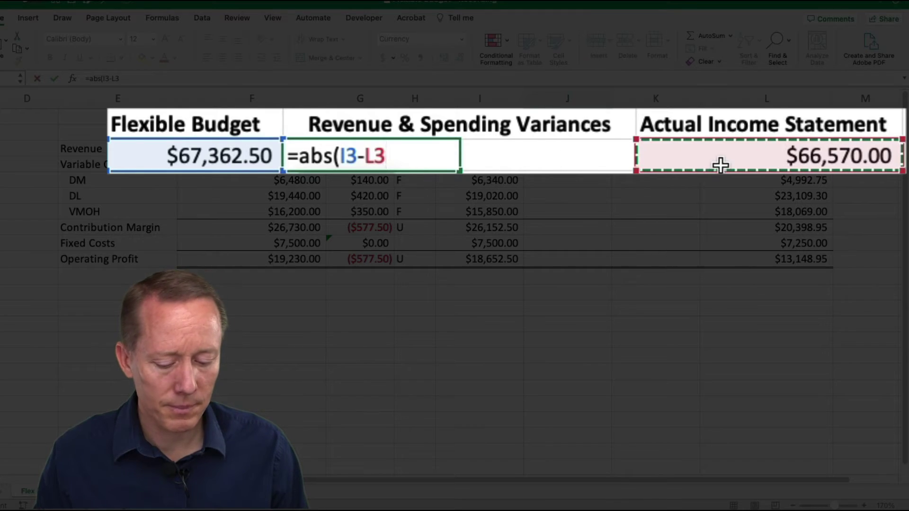
{"action": "key", "text": "Return"}
Fill the J3 variance formula down to J10 and clear the result in the Variable Costs heading row, J4.
{"action": "left_click", "coordinate": [596, 147]}
{"action": "left_click_drag", "start_coordinate": [663, 102], "coordinate": [621, 350]}
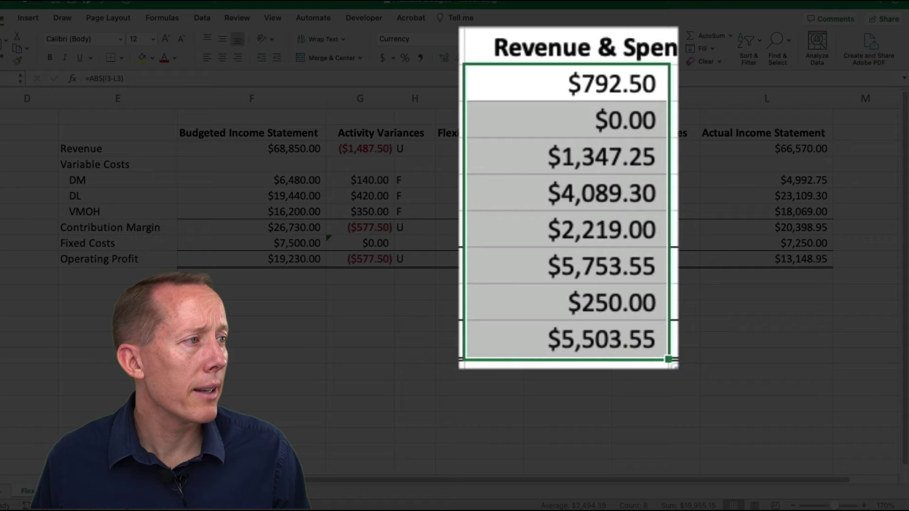
{"action": "left_click", "coordinate": [632, 120]}
{"action": "key", "text": "Delete"}
Copy the cell formatting of I8:I10 onto J8:J10 to carry over the subtotal and total borders.
{"action": "left_click_drag", "start_coordinate": [500, 226], "coordinate": [490, 256]}
{"action": "left_click", "coordinate": [18, 61]}
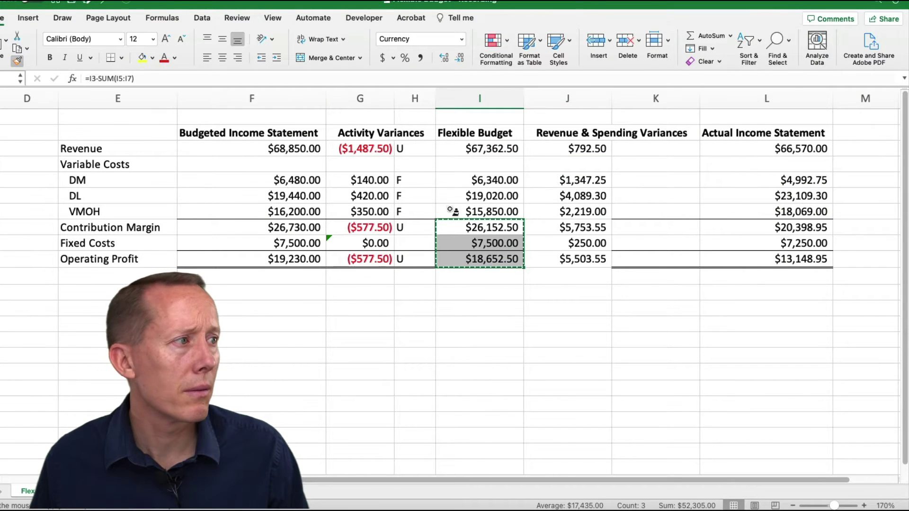
{"action": "left_click_drag", "start_coordinate": [538, 229], "coordinate": [539, 260]}
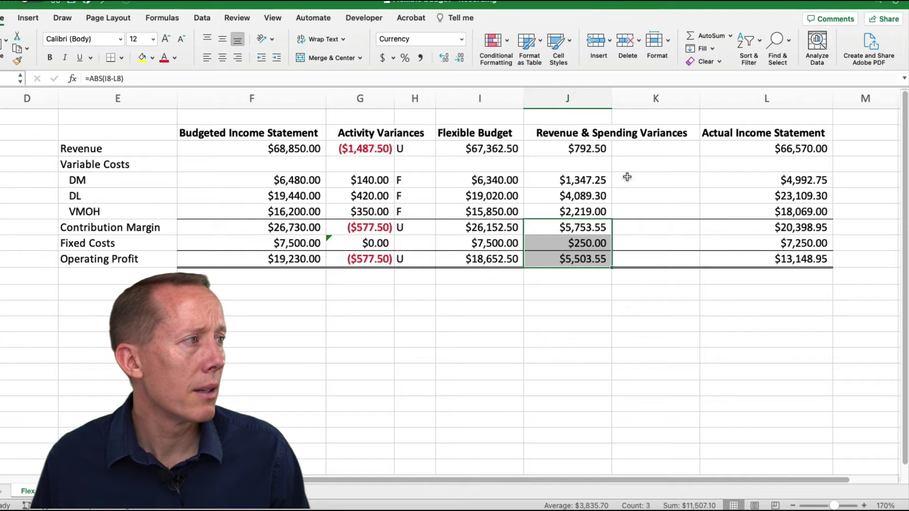
Compare actual revenue with the flexible budget and label the revenue variance U in K3.
{"action": "left_click", "coordinate": [631, 151]}
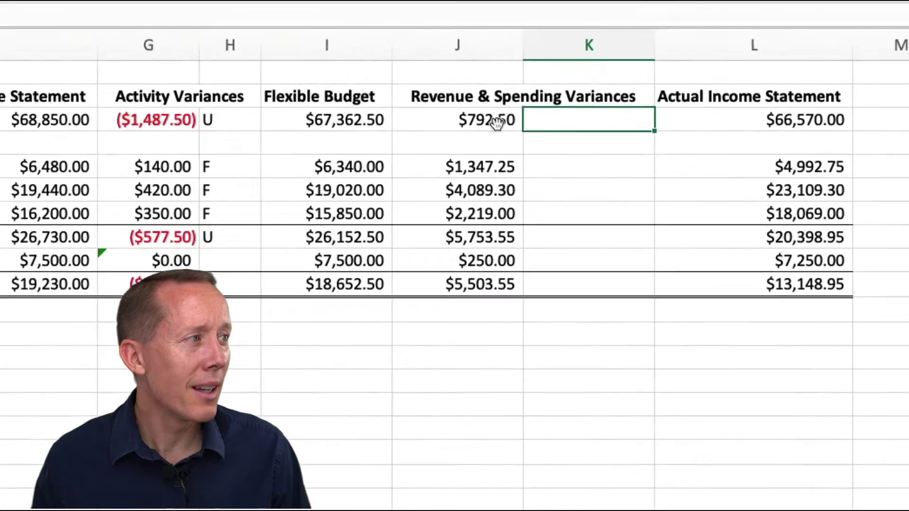
{"action": "left_click", "coordinate": [593, 150]}
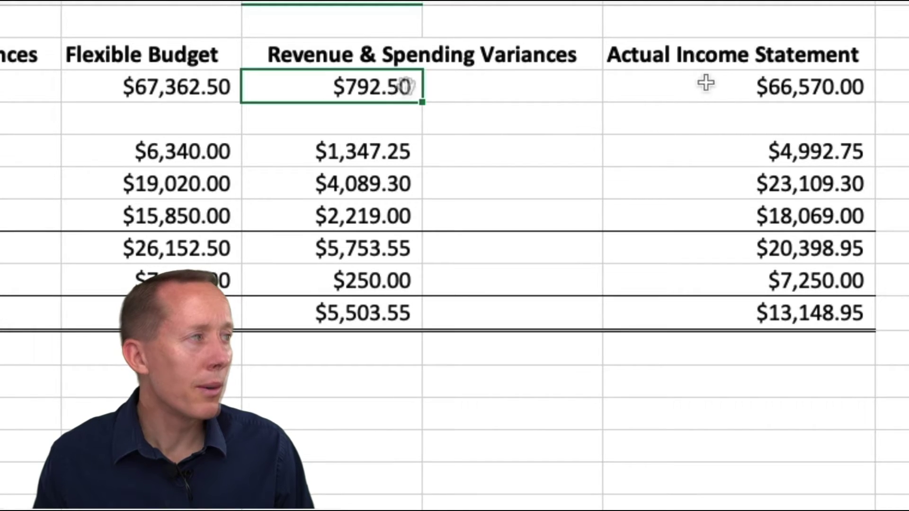
{"action": "left_click", "coordinate": [745, 87]}
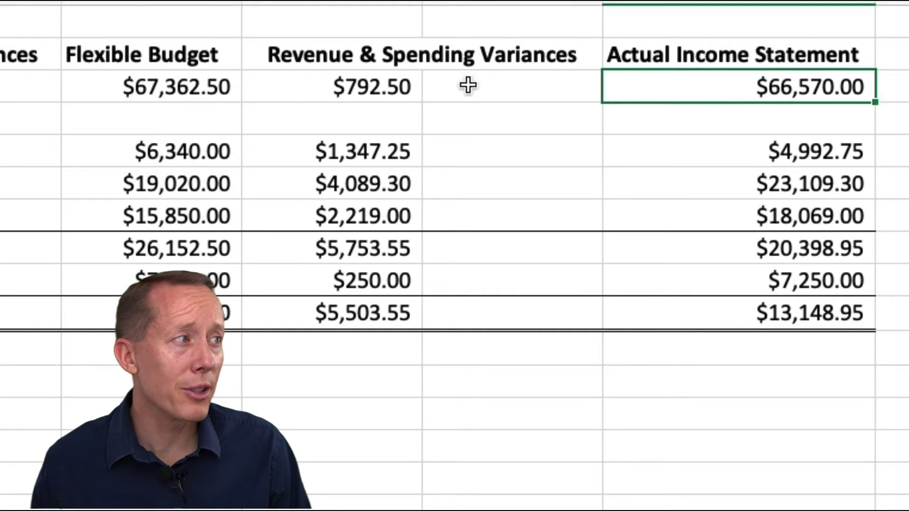
{"action": "left_click", "coordinate": [493, 84]}
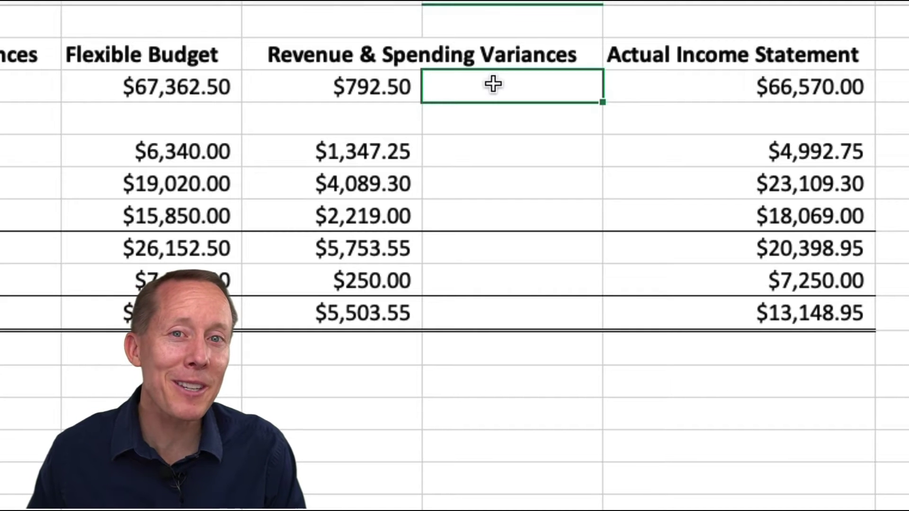
{"action": "type", "text": "U"}
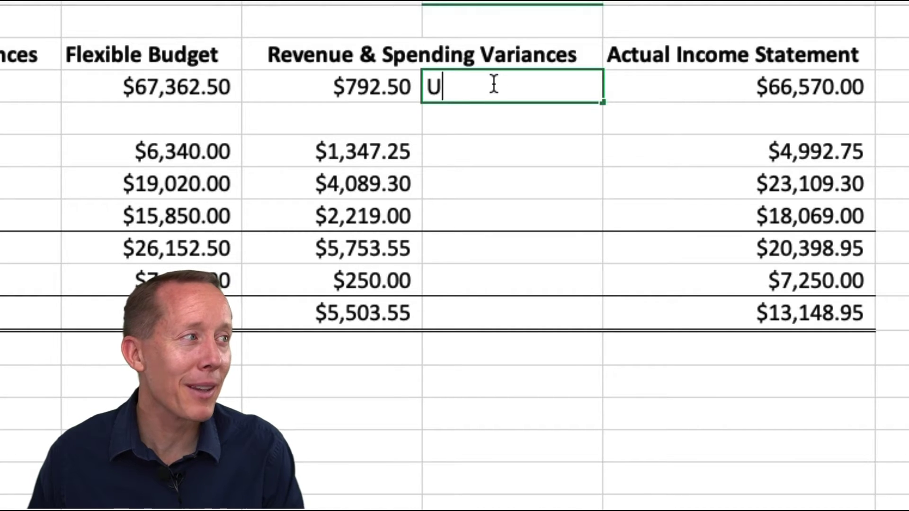
{"action": "left_click", "coordinate": [467, 146]}
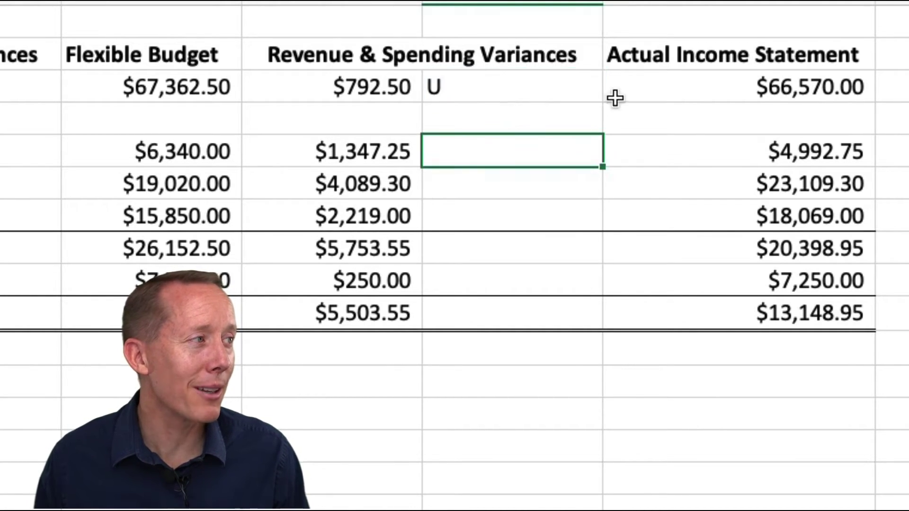
Compare actual direct materials cost with the flexible budget and label the DM spending variance F in K5.
{"action": "left_click", "coordinate": [706, 94]}
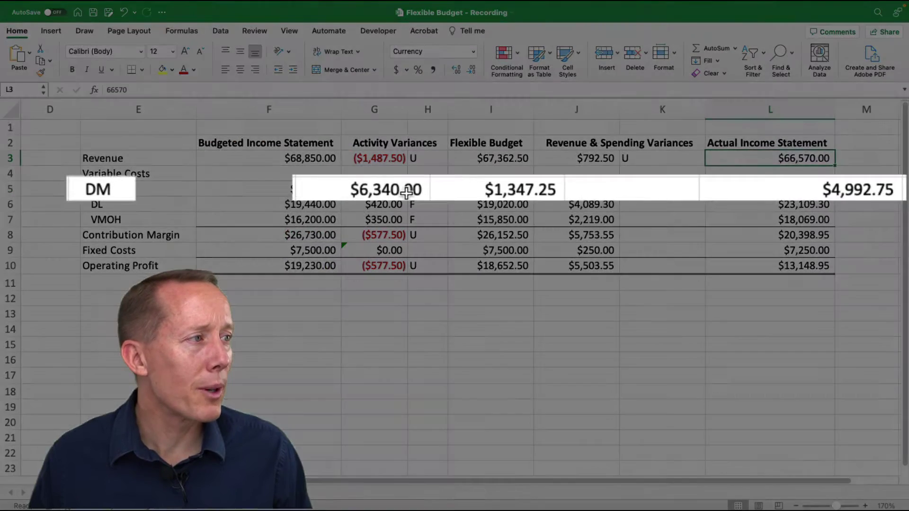
{"action": "left_click", "coordinate": [503, 195]}
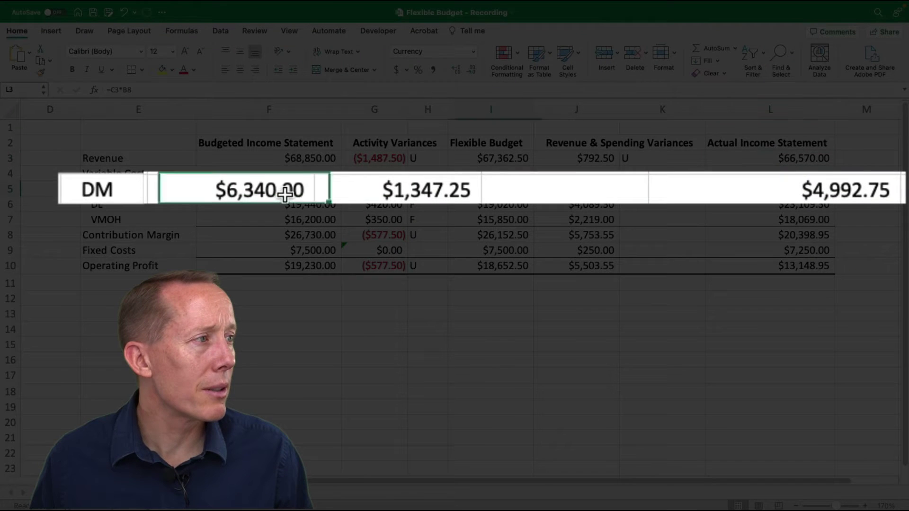
{"action": "left_click", "coordinate": [831, 198]}
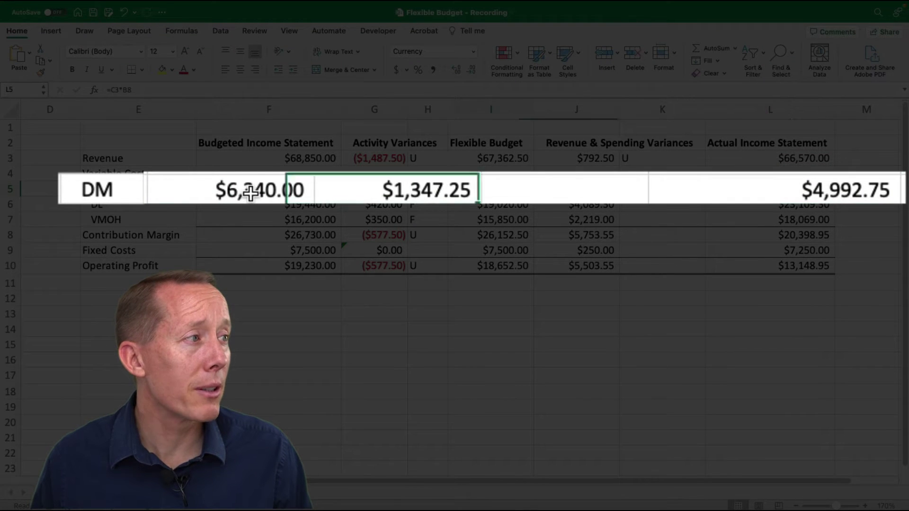
{"action": "left_click", "coordinate": [530, 192]}
{"action": "left_click", "coordinate": [531, 192]}
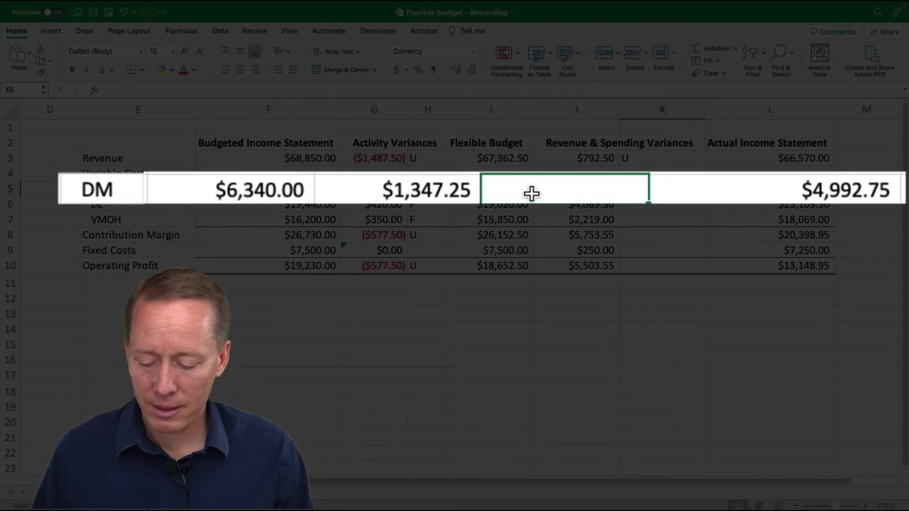
{"action": "type", "text": "F"}
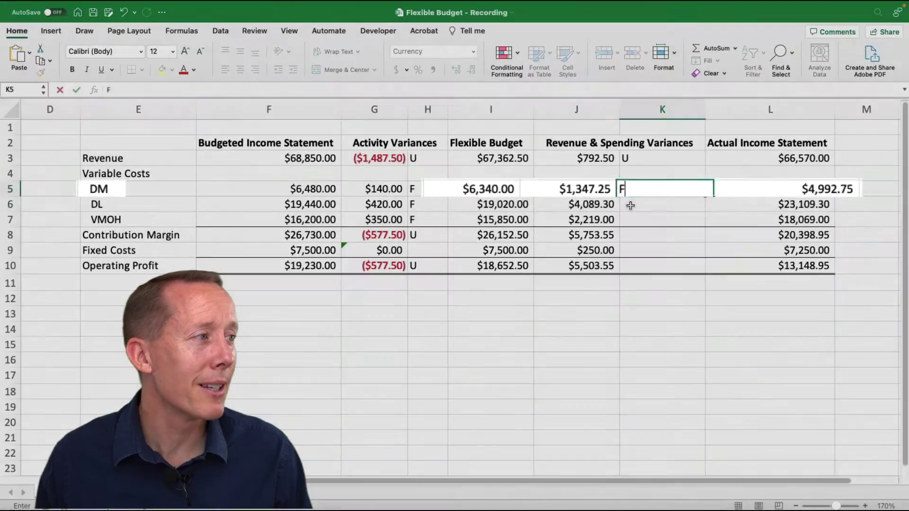
Label the DL spending variance in K6 and the VMOH spending variance in K7 as U.
{"action": "left_click", "coordinate": [631, 204]}
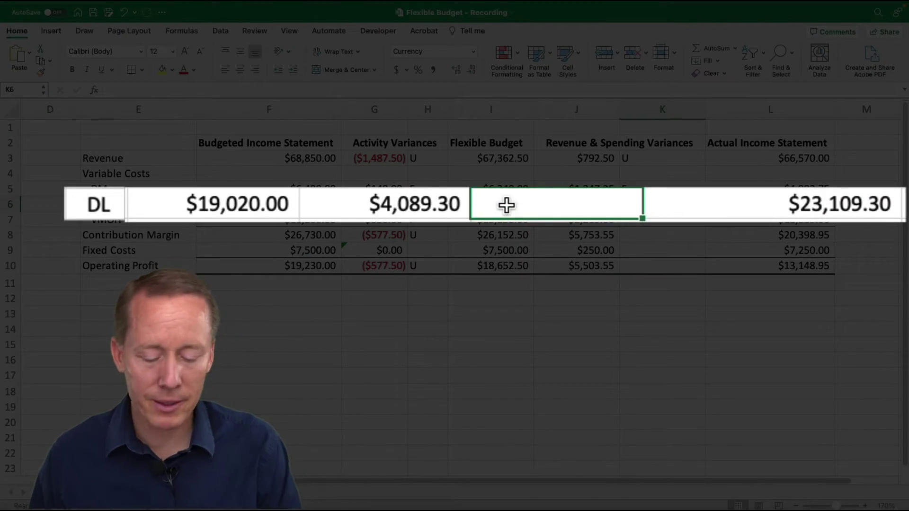
{"action": "type", "text": "U"}
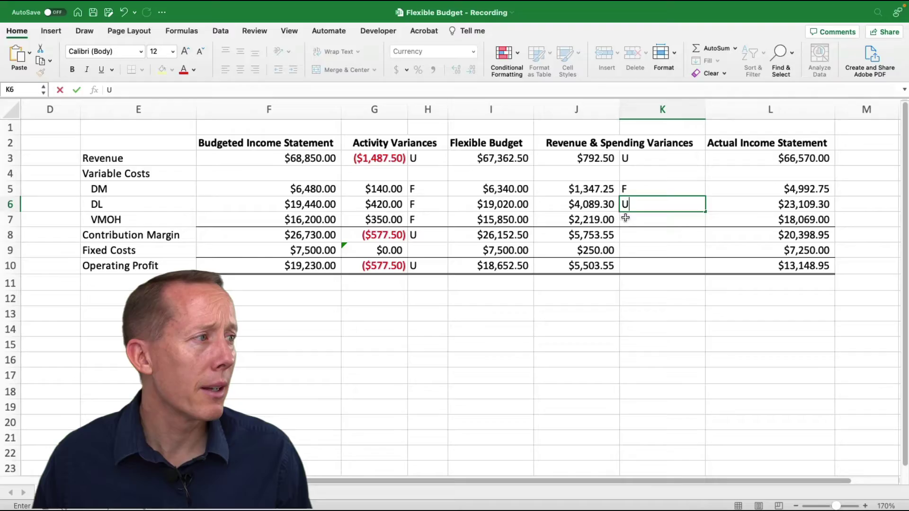
{"action": "left_click", "coordinate": [492, 215]}
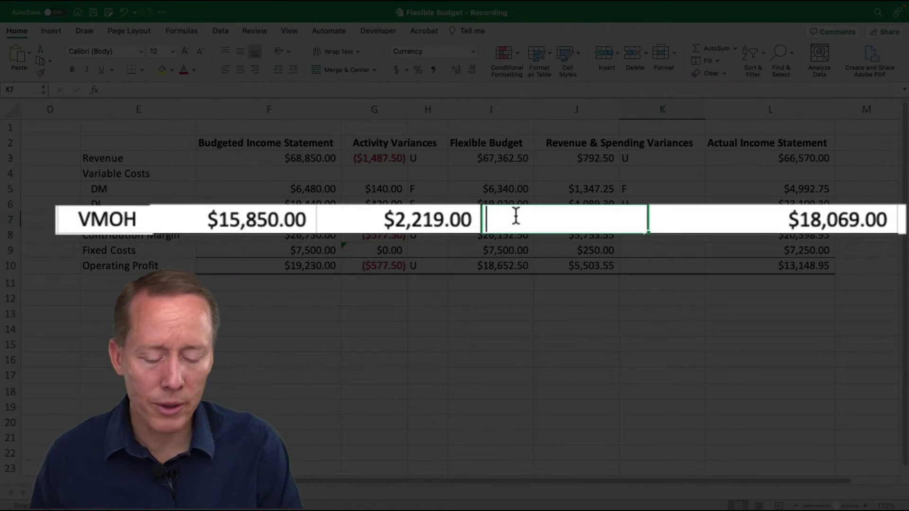
{"action": "type", "text": "U"}
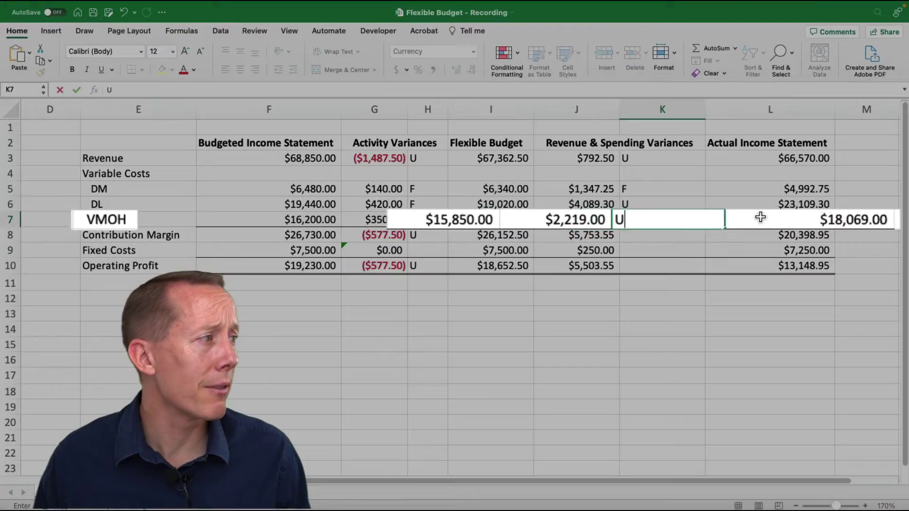
Label the contribution margin variance between flexible budget and actual as U in K8.
{"action": "left_click", "coordinate": [647, 234]}
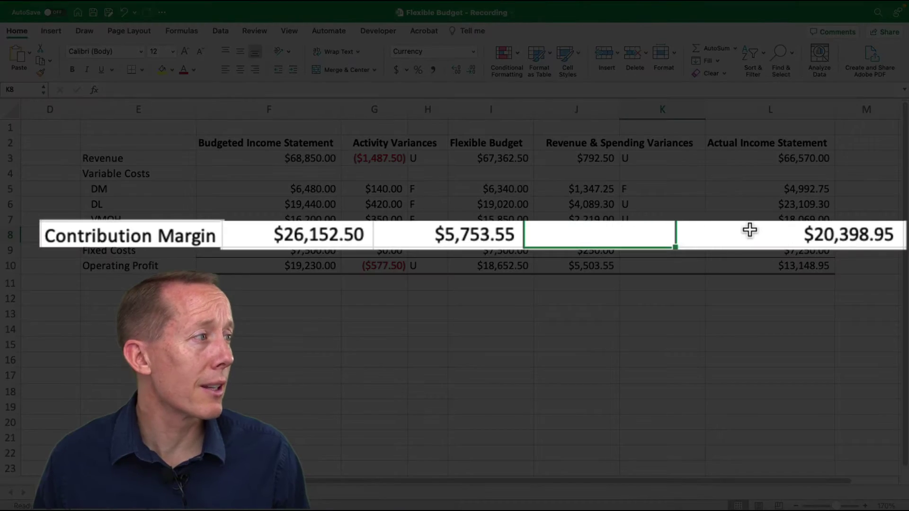
{"action": "type", "text": "U"}
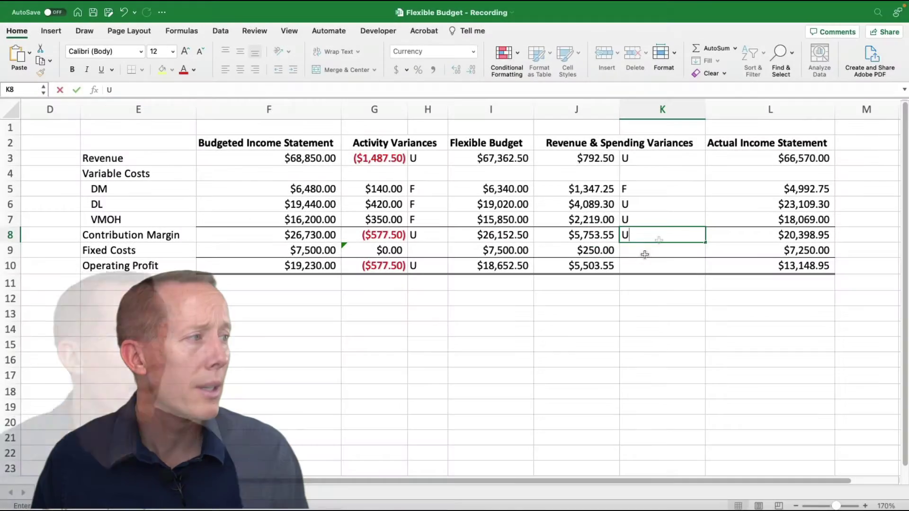
{"action": "left_click", "coordinate": [655, 243]}
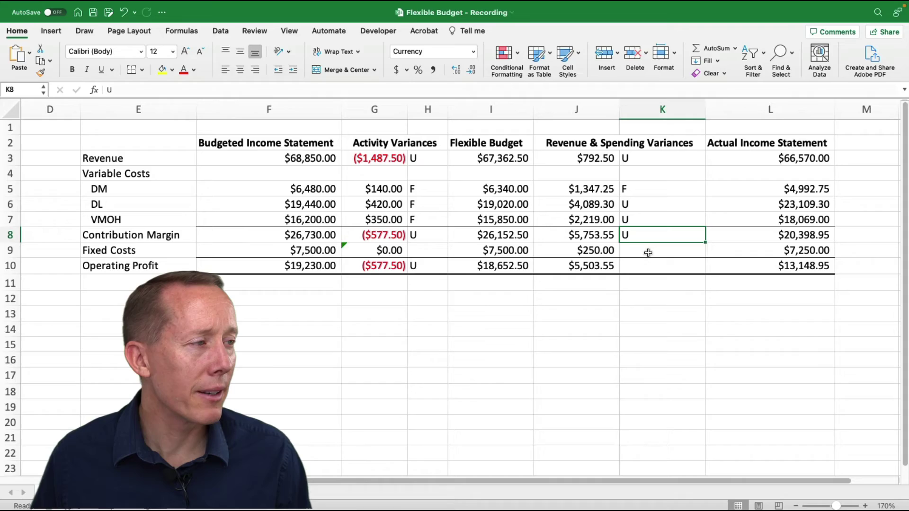
Label the fixed costs variance F in K9 and the operating profit variance U in K10.
{"action": "left_click", "coordinate": [648, 253]}
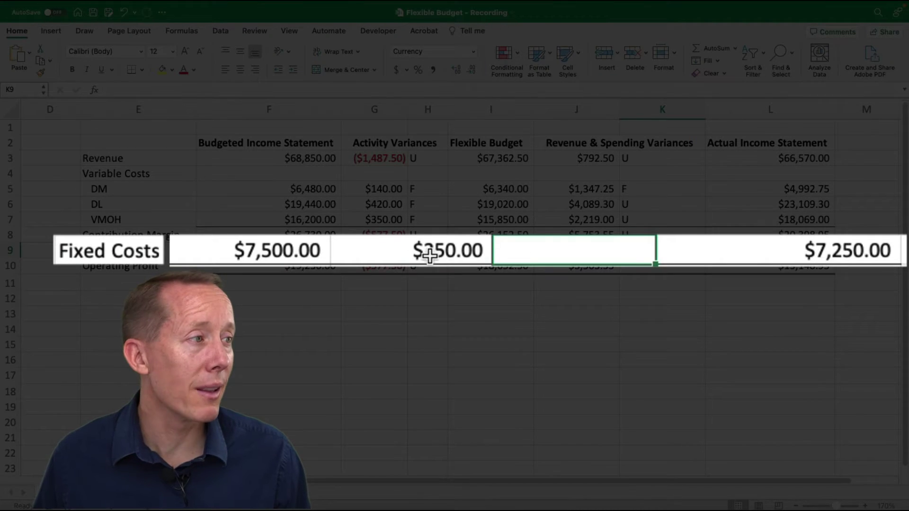
{"action": "type", "text": "F"}
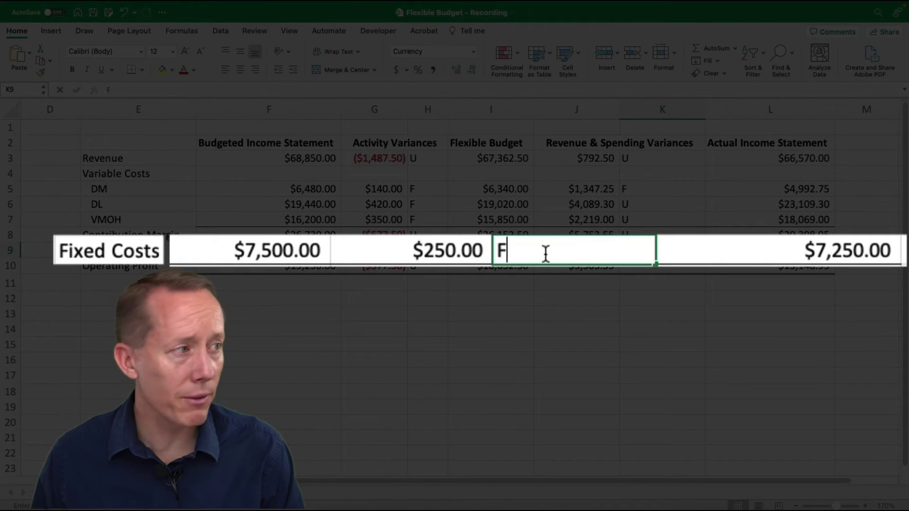
{"action": "key", "text": "Return"}
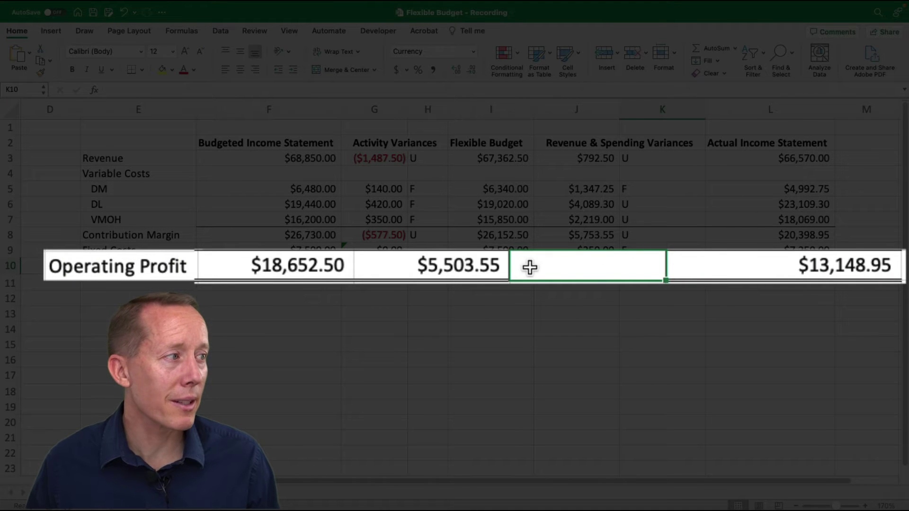
{"action": "type", "text": "U"}
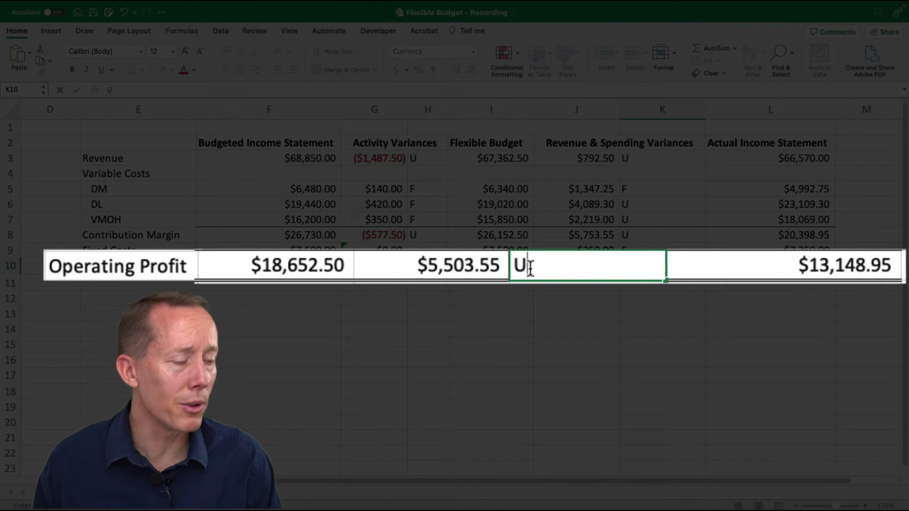
{"action": "key", "text": "Return"}
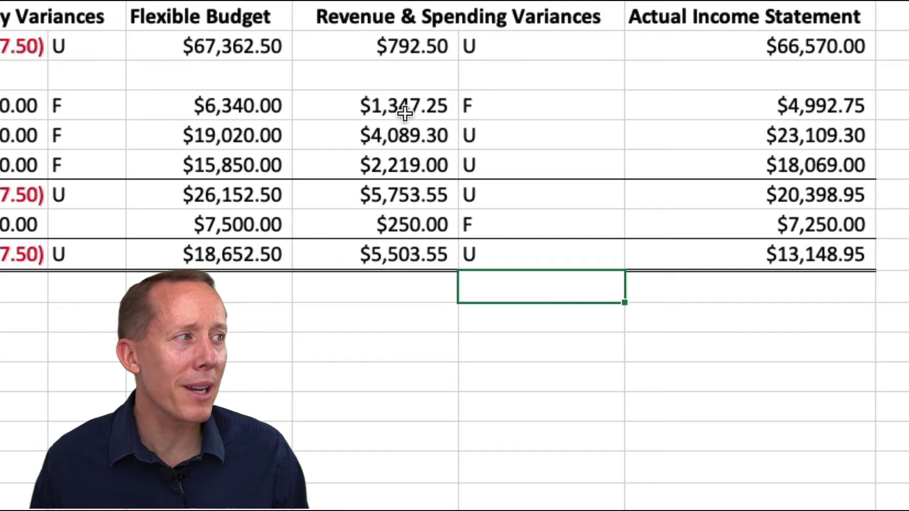
Replace the absolute revenue variance in J3 with the signed formula =L3-I3, actual minus flexible budget.
{"action": "left_click", "coordinate": [377, 48]}
{"action": "type", "text": "="}
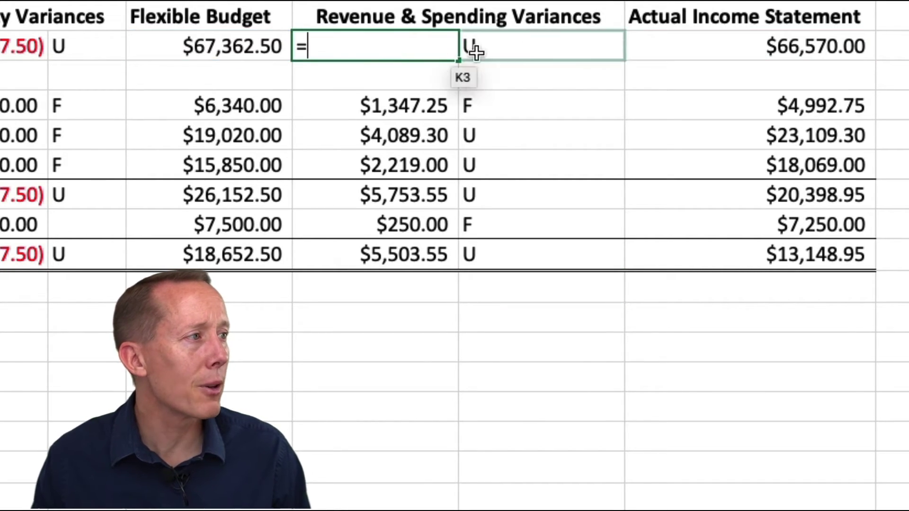
{"action": "left_click", "coordinate": [789, 44]}
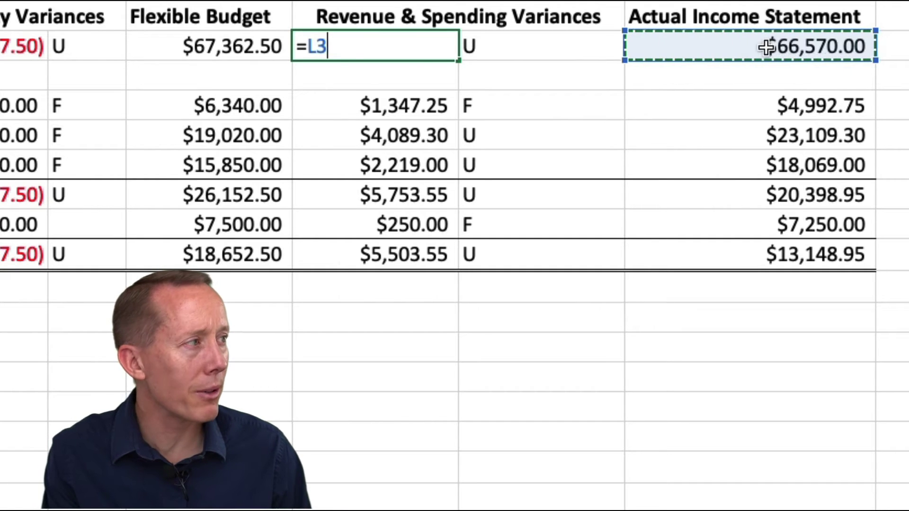
{"action": "type", "text": "-"}
{"action": "left_click", "coordinate": [217, 48]}
{"action": "key", "text": "Return"}
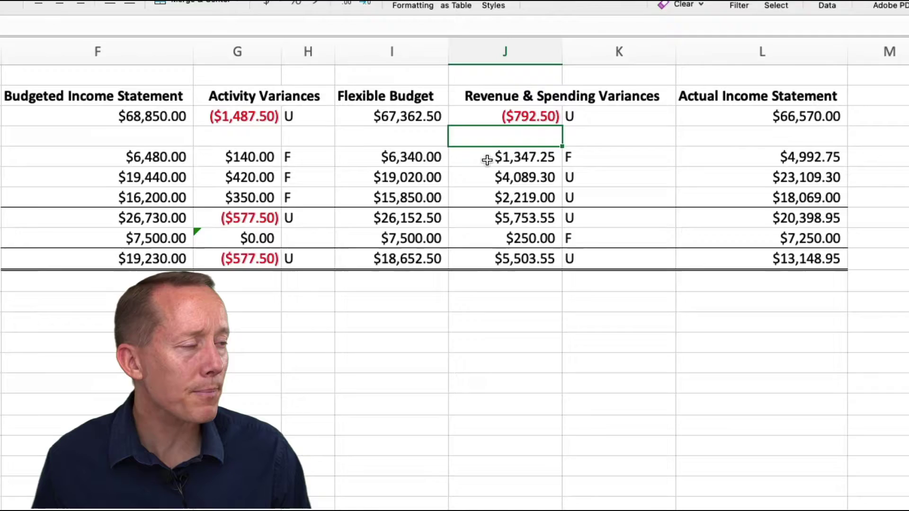
Replace the DM variance in J5 with the signed cost formula =I5-L5, flexible budget minus actual.
{"action": "left_click", "coordinate": [350, 101]}
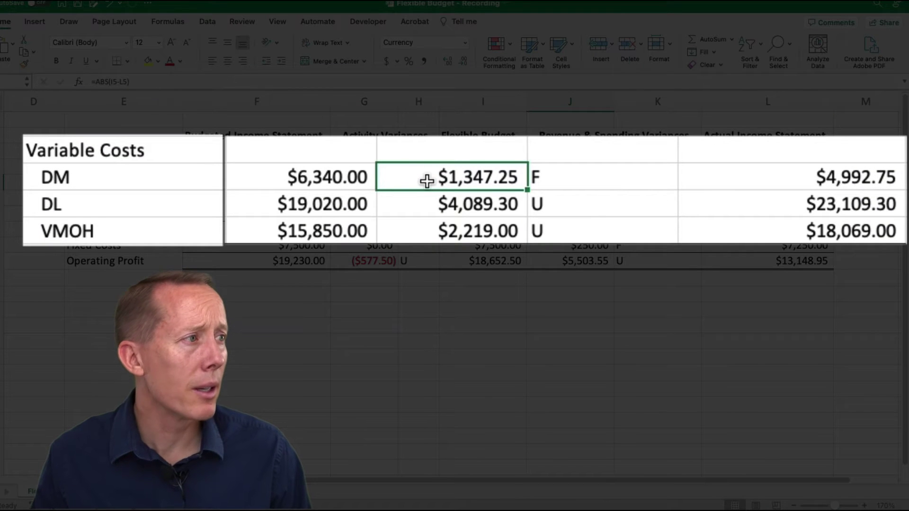
{"action": "type", "text": "="}
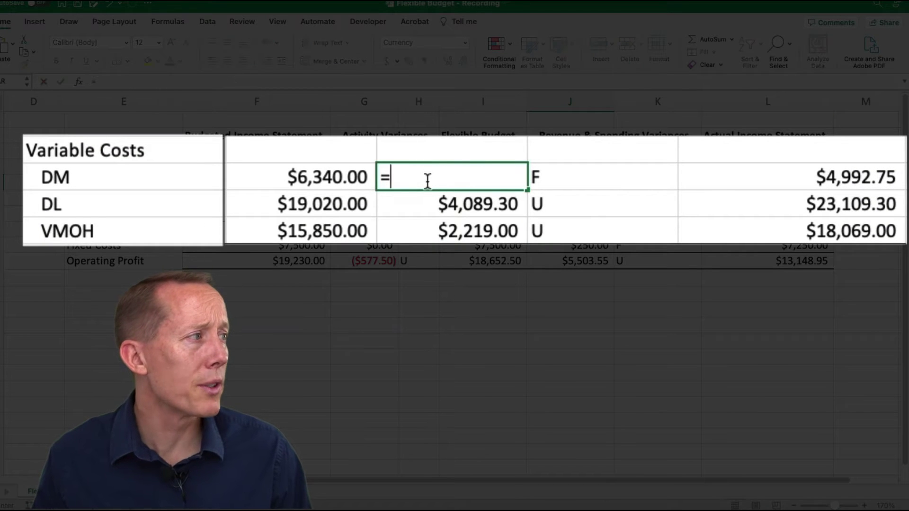
{"action": "left_click", "coordinate": [308, 179]}
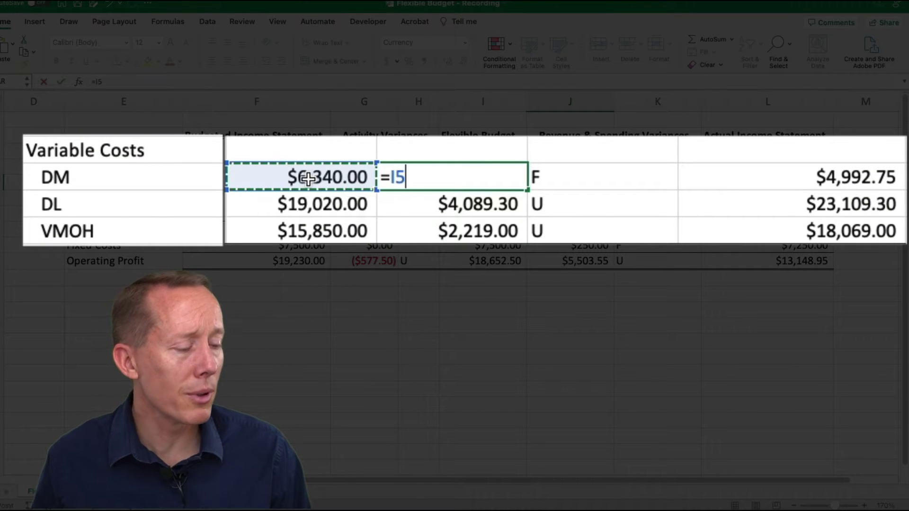
{"action": "type", "text": "-"}
{"action": "left_click", "coordinate": [833, 179]}
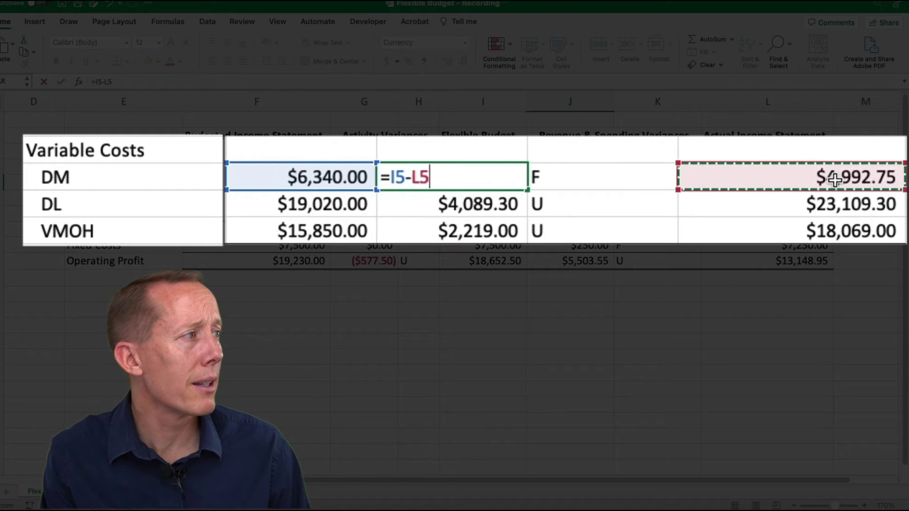
{"action": "key", "text": "Return"}
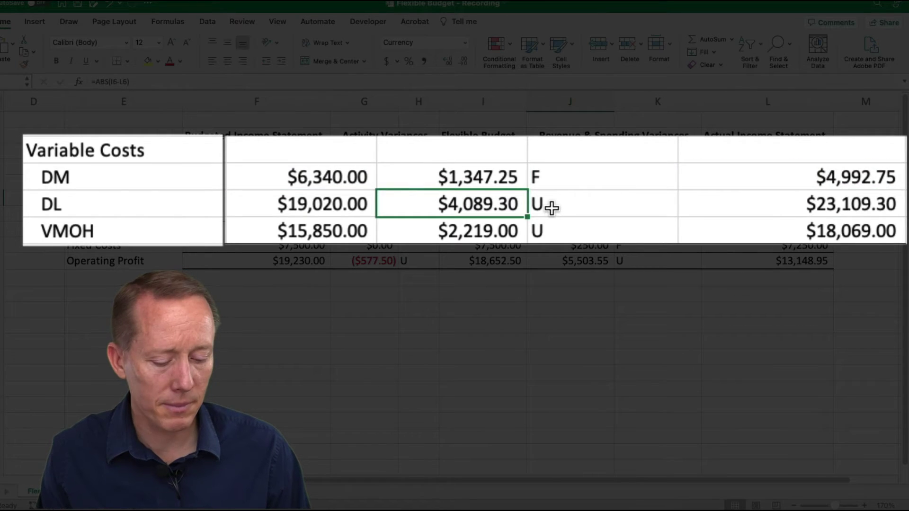
Replace the DL variance in J6 with the signed cost formula =I6-L6.
{"action": "type", "text": "="}
{"action": "left_click", "coordinate": [331, 208]}
{"action": "type", "text": "-"}
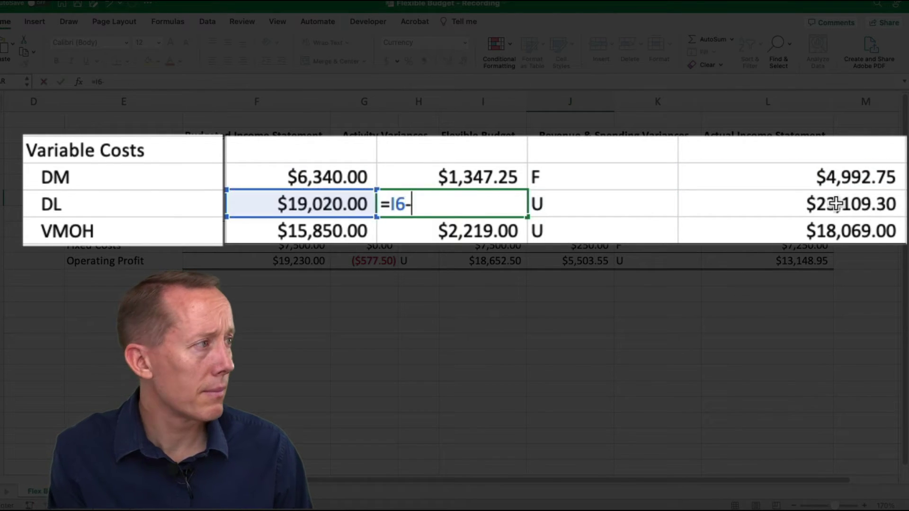
{"action": "left_click", "coordinate": [883, 204]}
{"action": "key", "text": "Return"}
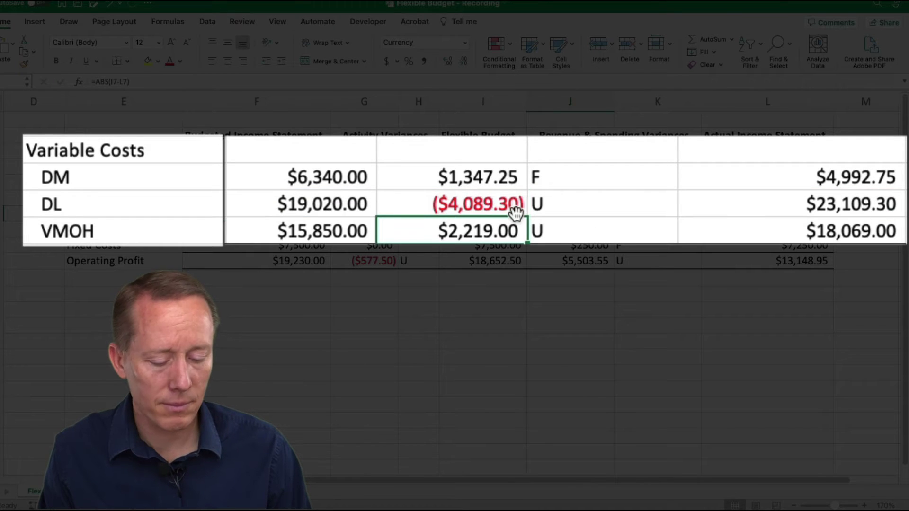
Replace the VMOH variance in J7 with the signed cost formula =I7-L7.
{"action": "type", "text": "="}
{"action": "left_click", "coordinate": [331, 229]}
{"action": "type", "text": "-"}
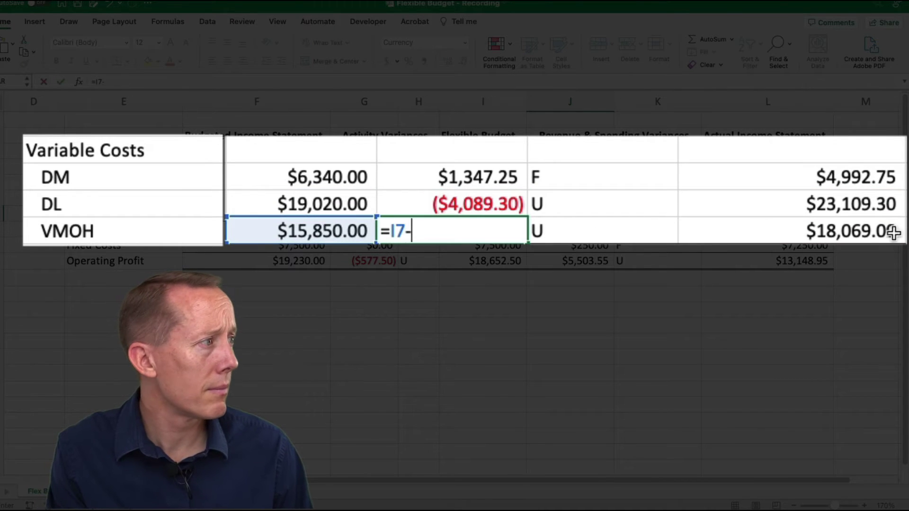
{"action": "left_click", "coordinate": [893, 233]}
{"action": "key", "text": "Return"}
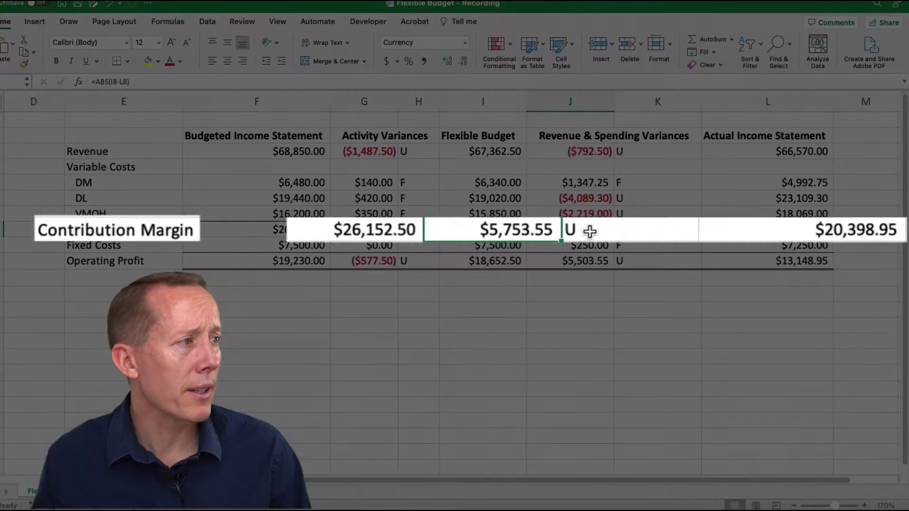
Replace the contribution margin variance in J8 with the signed formula =L8-I8, actual minus flexible budget.
{"action": "type", "text": "="}
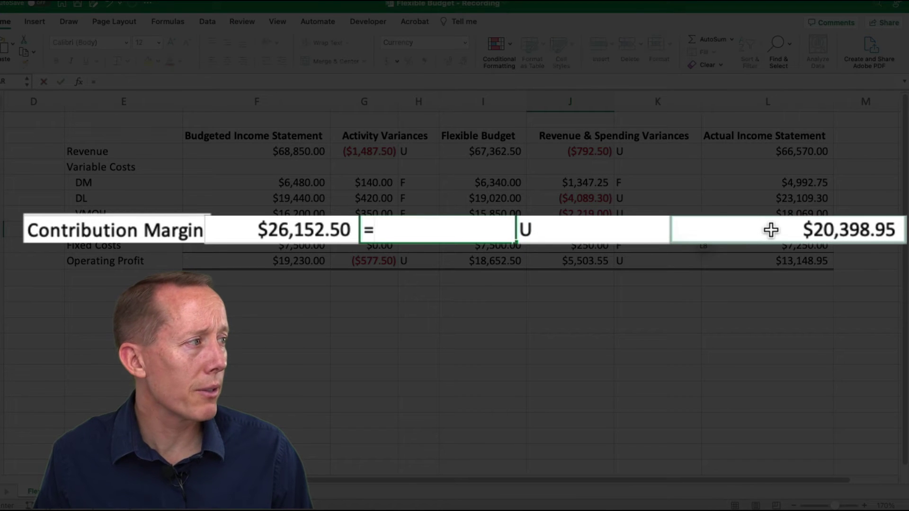
{"action": "left_click", "coordinate": [753, 231]}
{"action": "type", "text": "-"}
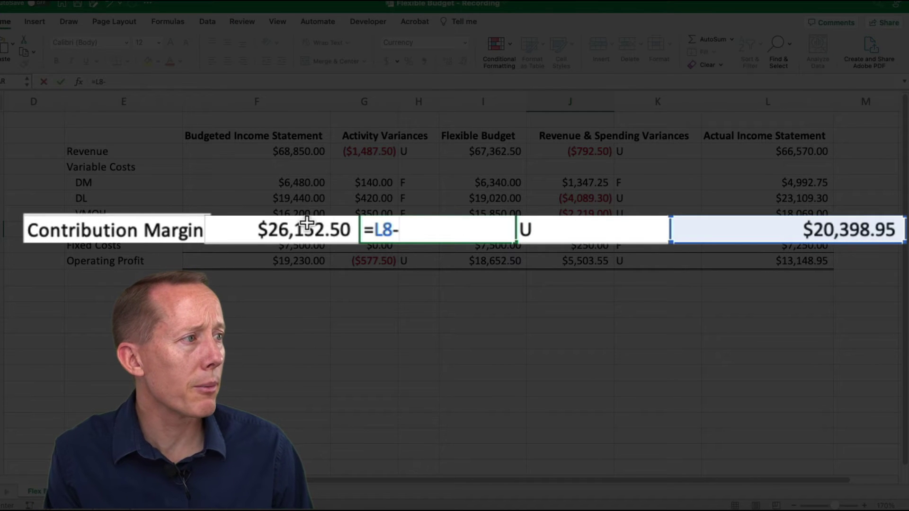
{"action": "left_click", "coordinate": [305, 222]}
{"action": "key", "text": "Return"}
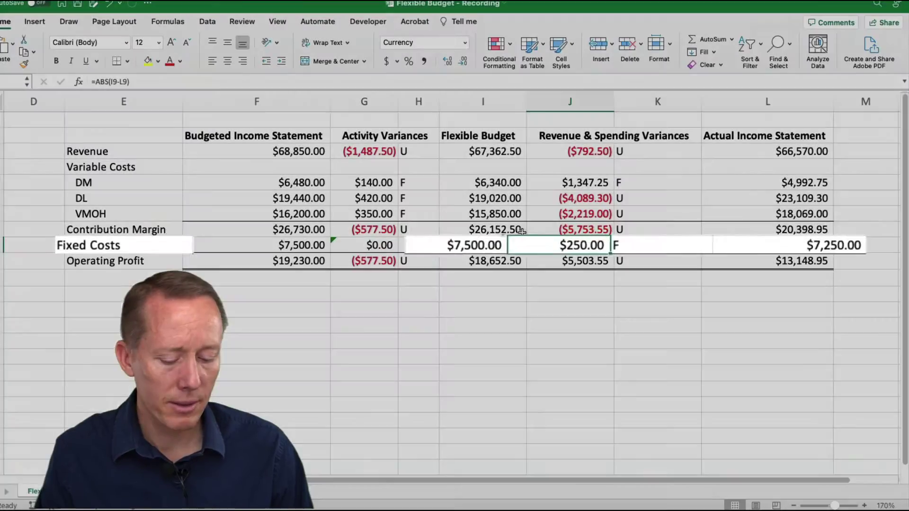
Replace the fixed costs variance in J9 with the signed cost formula =I9-L9.
{"action": "type", "text": "="}
{"action": "left_click", "coordinate": [303, 245]}
{"action": "type", "text": "-"}
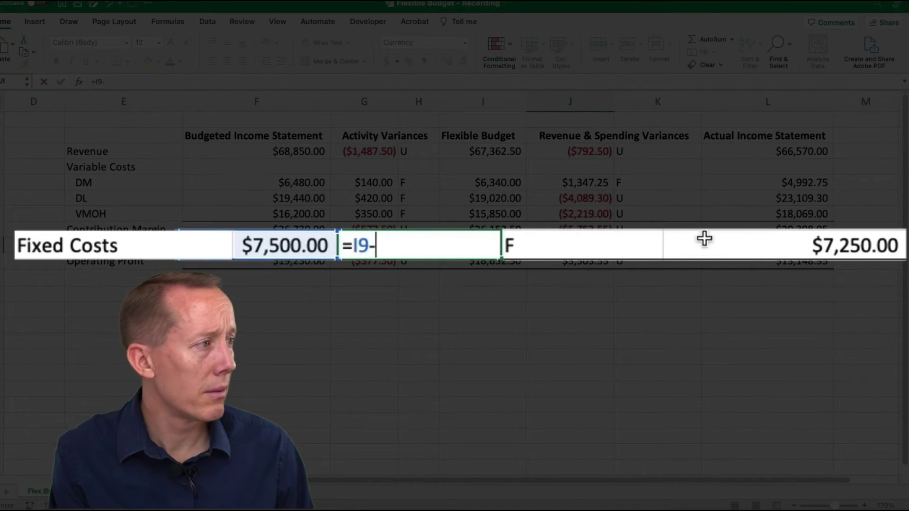
{"action": "left_click", "coordinate": [810, 242]}
{"action": "key", "text": "Return"}
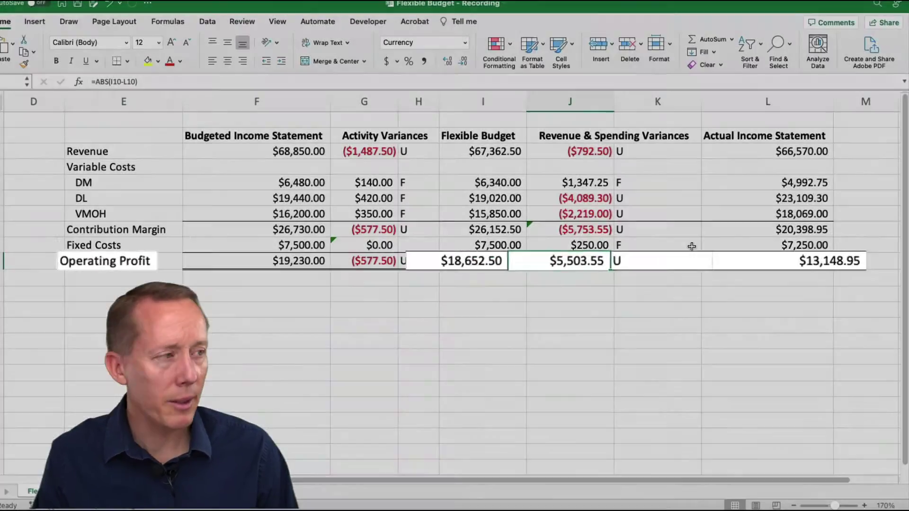
Replace the operating profit variance in J10 with the signed formula =L10-I10, actual minus flexible budget.
{"action": "type", "text": "="}
{"action": "left_click", "coordinate": [777, 256]}
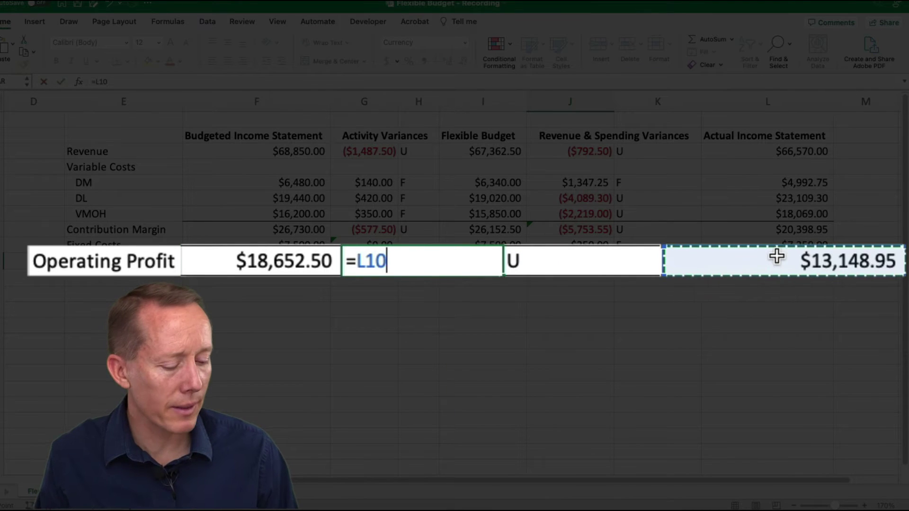
{"action": "type", "text": "-"}
{"action": "left_click", "coordinate": [271, 261]}
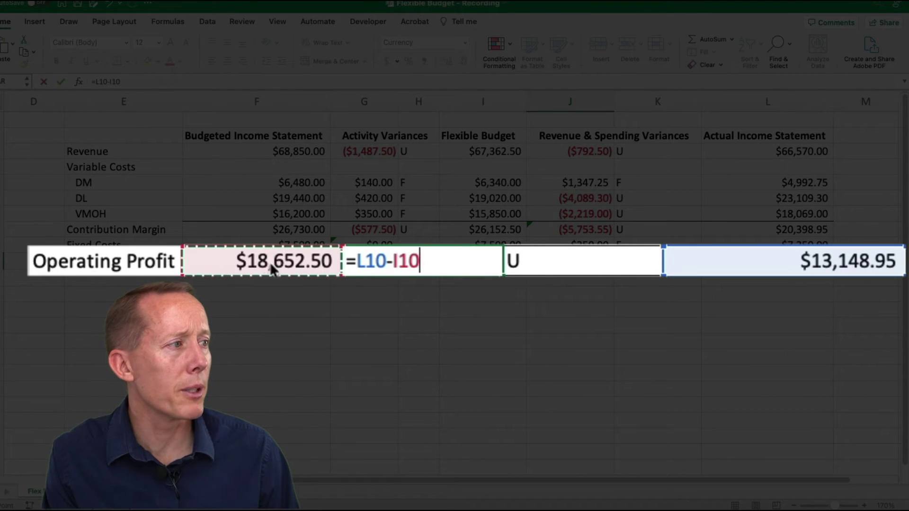
{"action": "key", "text": "Return"}
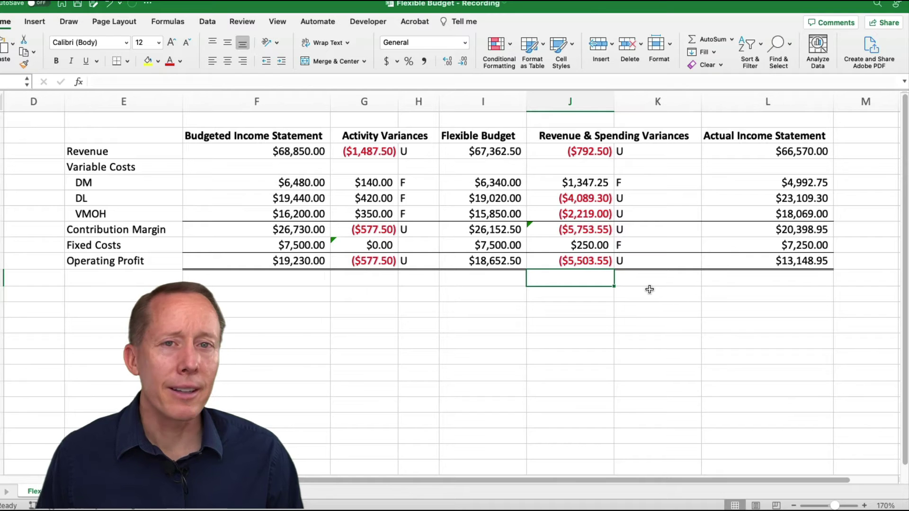
Check the sum of variances J3:J7, including fixed costs J9, against the contribution margin and operating profit variances.
{"action": "left_click_drag", "start_coordinate": [575, 152], "coordinate": [565, 217]}
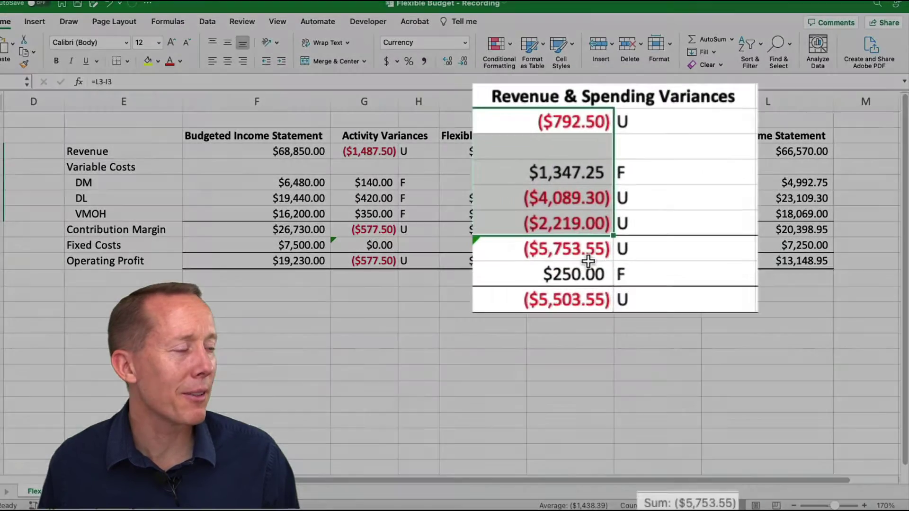
{"action": "left_click", "coordinate": [545, 331], "text": "super"}
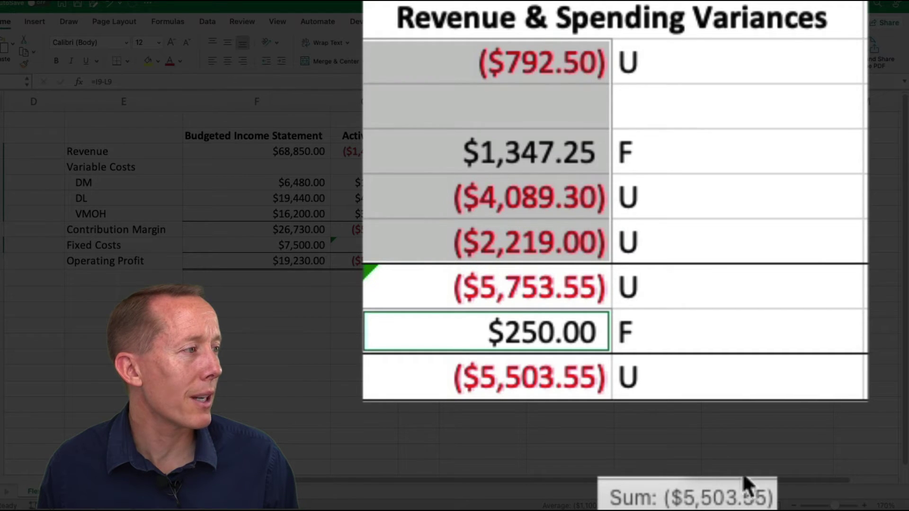
{"action": "left_click", "coordinate": [590, 265]}
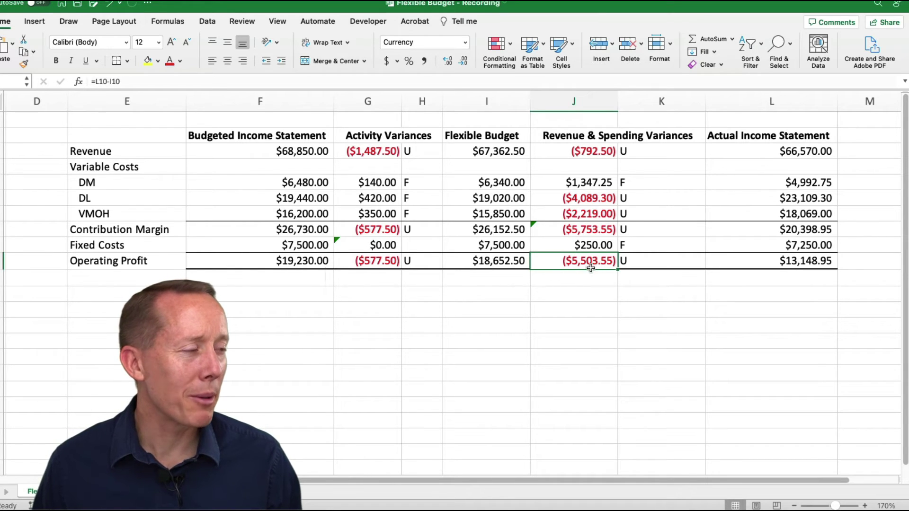
Compare the combined sum of operating profit variances G10 and J10 with the static budget variance in B19.
{"action": "left_click", "coordinate": [371, 262]}
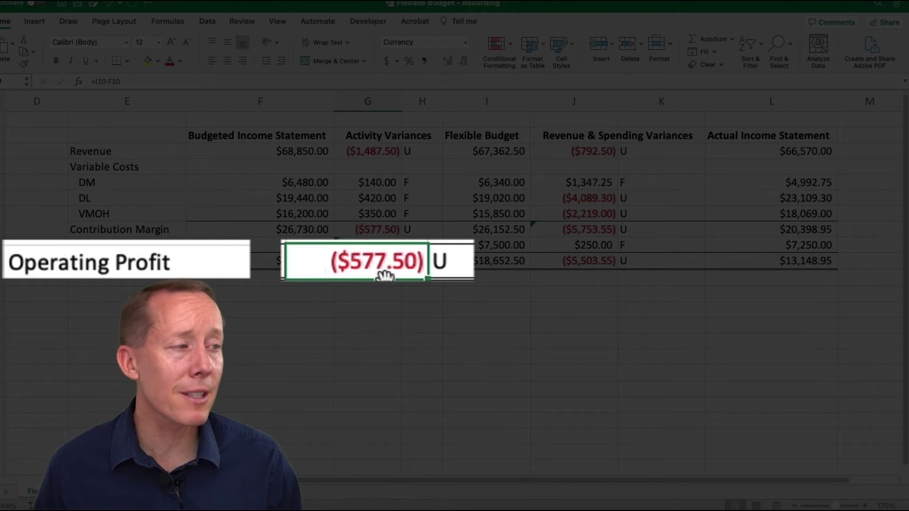
{"action": "left_click", "coordinate": [574, 269], "text": "super"}
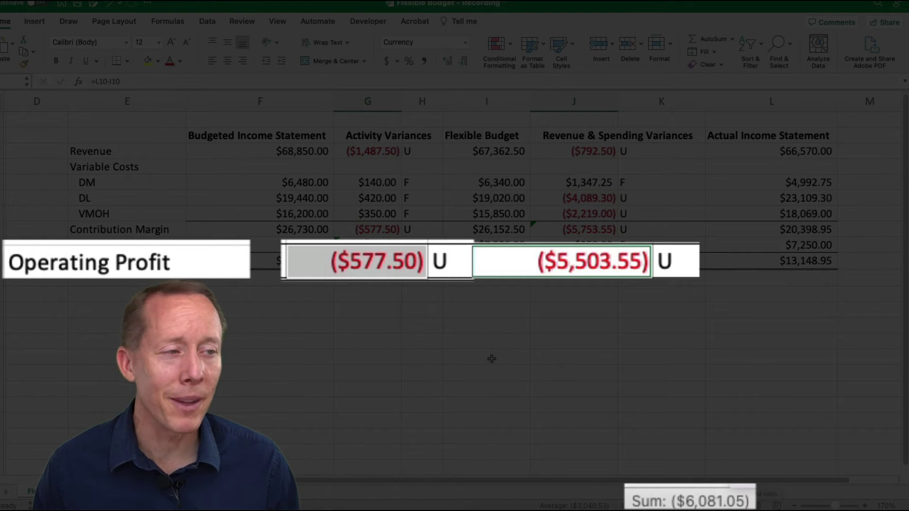
{"action": "scroll", "coordinate": [469, 364], "scroll_direction": "left", "scroll_amount": 10}
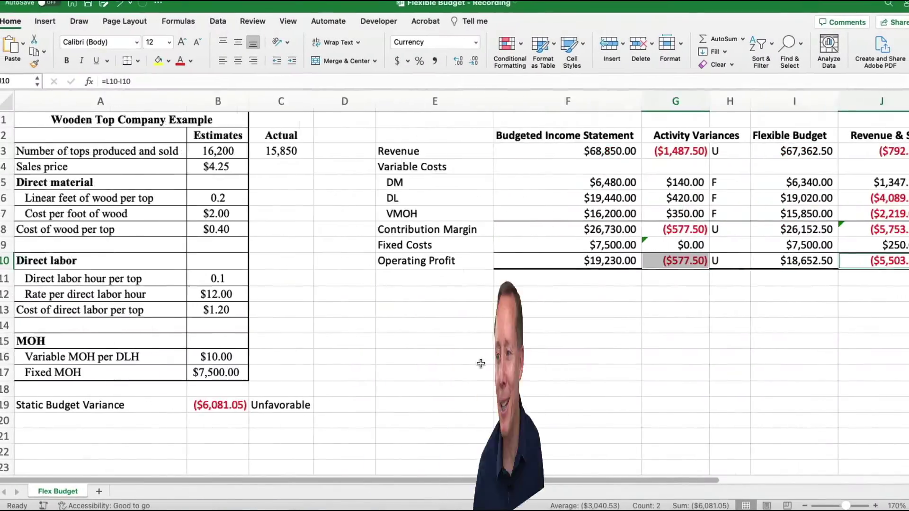
{"action": "scroll", "coordinate": [201, 415], "scroll_direction": "left", "scroll_amount": 3}
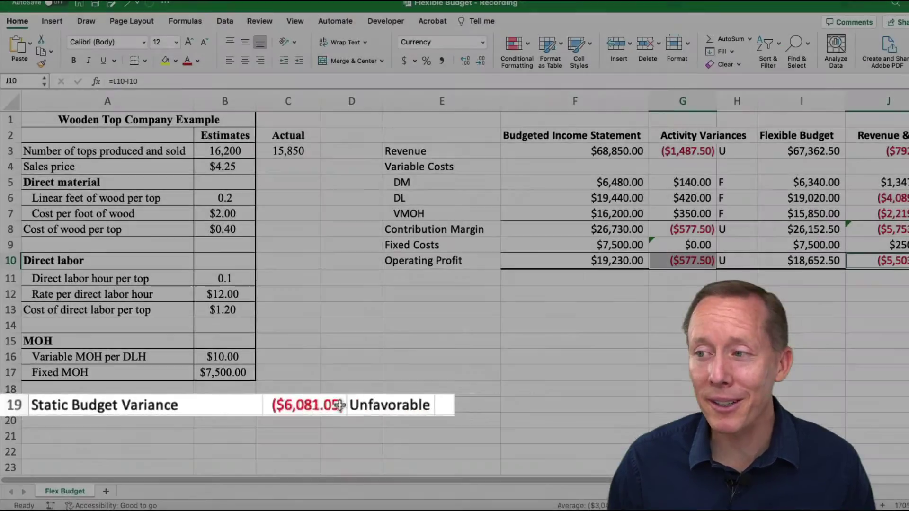
{"action": "scroll", "coordinate": [611, 314], "scroll_direction": "right", "scroll_amount": 3}
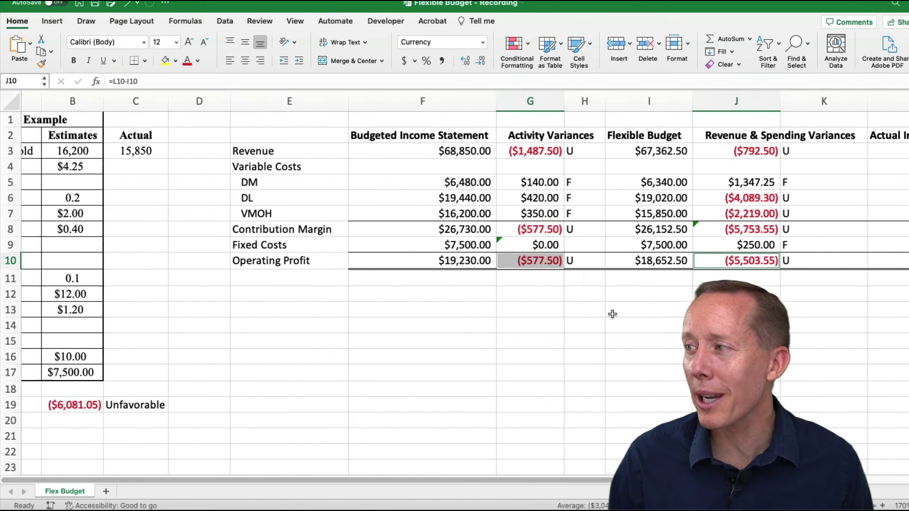
Examine the operating profit activity variance in G10 and the operating profit revenue and spending variance in J10.
{"action": "left_click", "coordinate": [535, 293]}
{"action": "scroll", "coordinate": [536, 284], "scroll_direction": "right", "scroll_amount": 4}
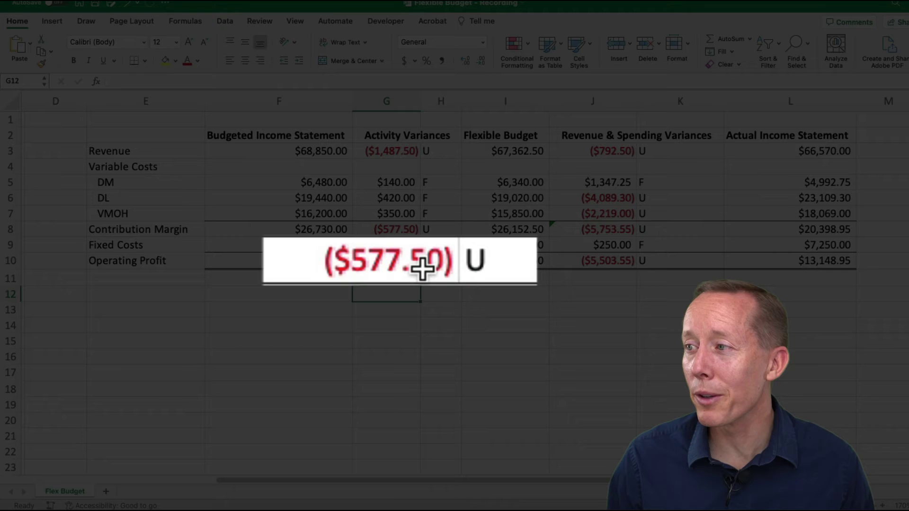
{"action": "left_click", "coordinate": [417, 264]}
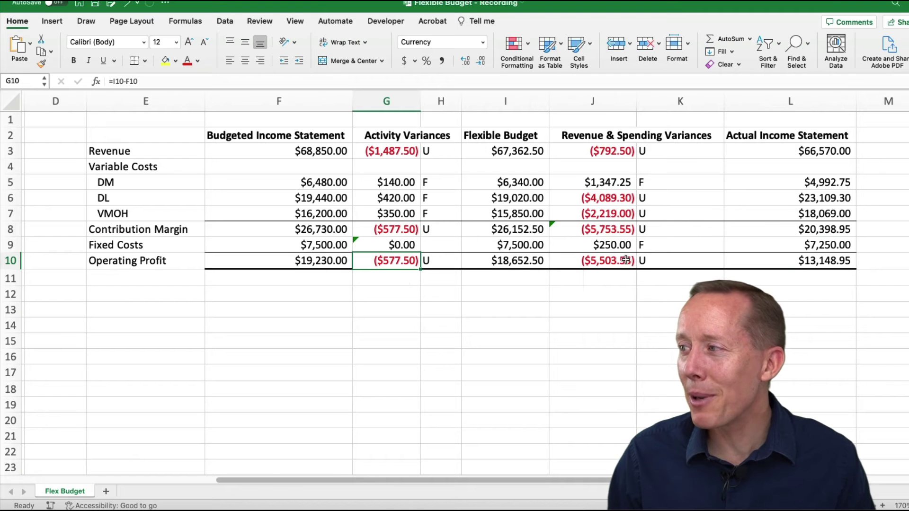
{"action": "left_click", "coordinate": [591, 261]}
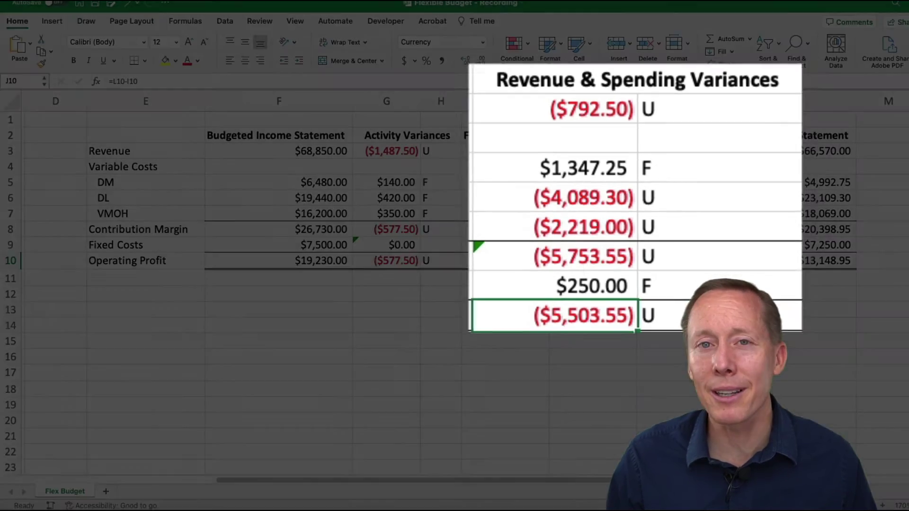
{"action": "scroll", "coordinate": [627, 283], "scroll_direction": "left", "scroll_amount": 3}
{"action": "scroll", "coordinate": [228, 413], "scroll_direction": "left", "scroll_amount": 5}
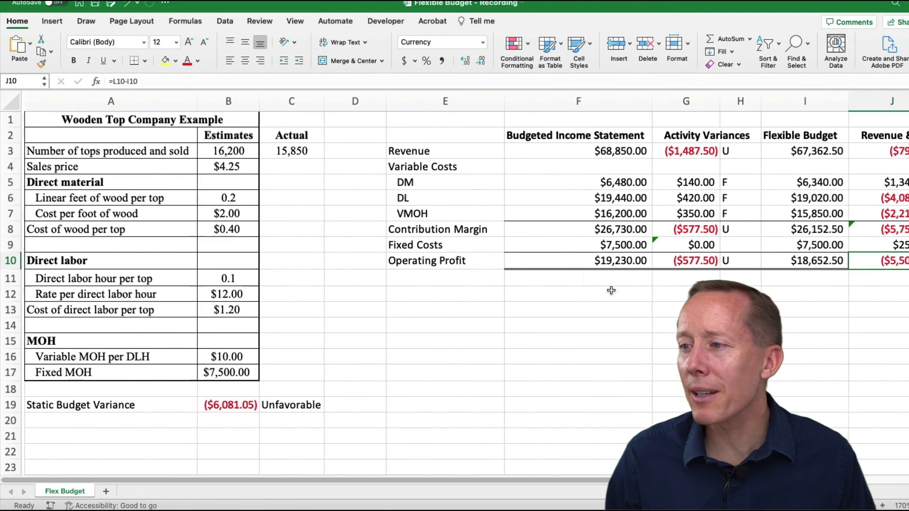
{"action": "scroll", "coordinate": [228, 413], "scroll_direction": "right", "scroll_amount": 1}
{"action": "scroll", "coordinate": [541, 358], "scroll_direction": "right", "scroll_amount": 5}
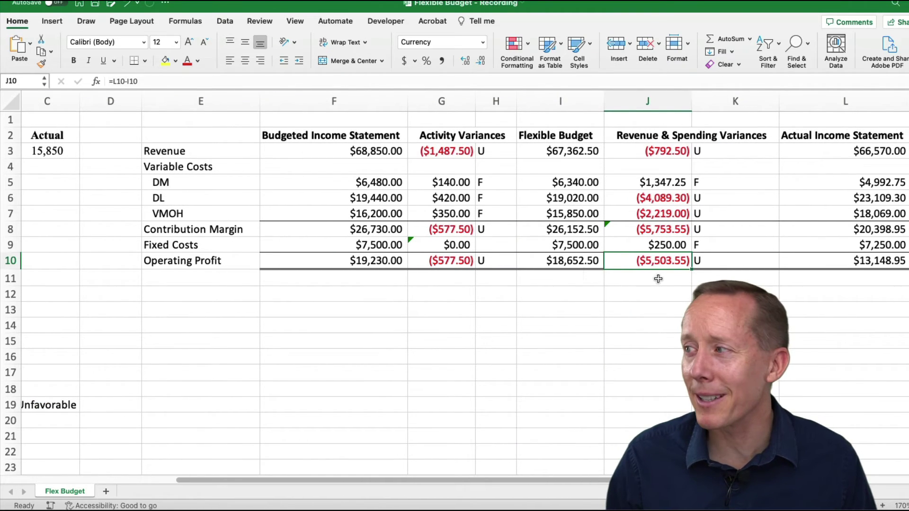
{"action": "scroll", "coordinate": [658, 279], "scroll_direction": "right", "scroll_amount": 2}
{"action": "left_click", "coordinate": [606, 277]}
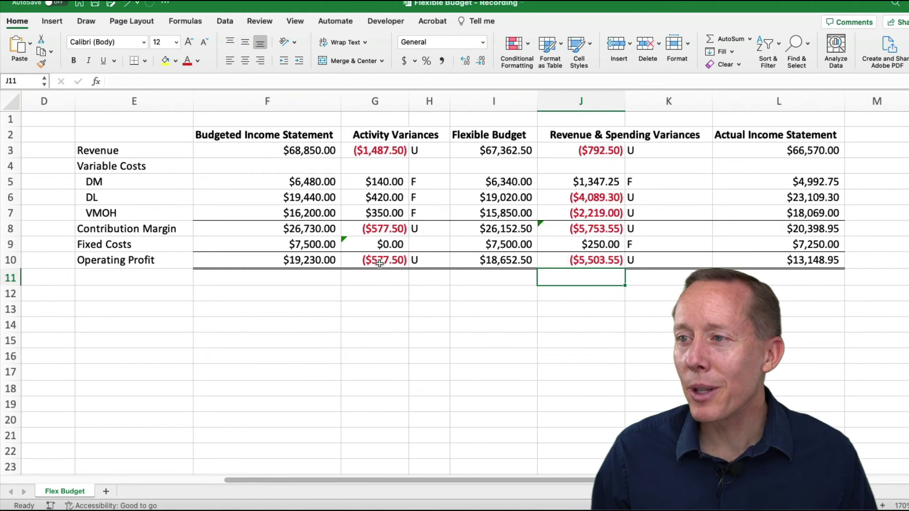
{"action": "left_click", "coordinate": [379, 264]}
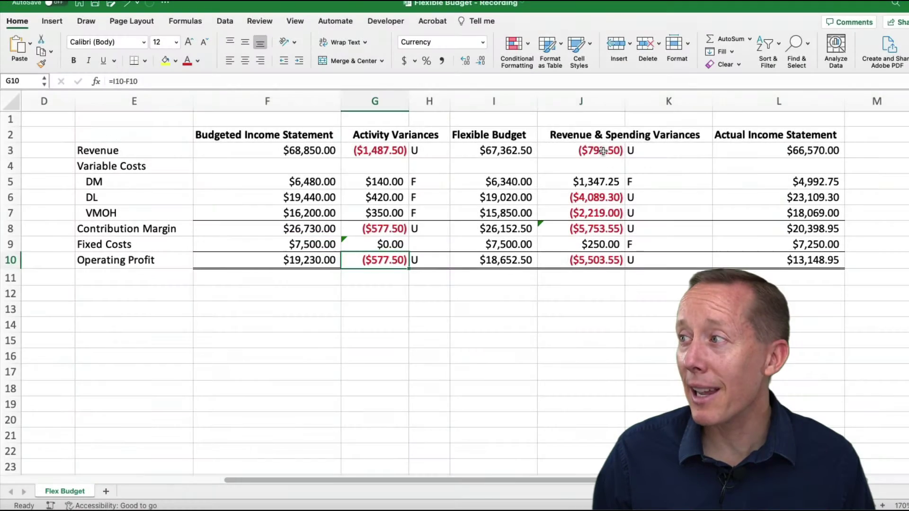
Review the individual revenue, DM, DL, VMOH and fixed cost variances in the Revenue & Spending Variances column.
{"action": "left_click", "coordinate": [611, 155]}
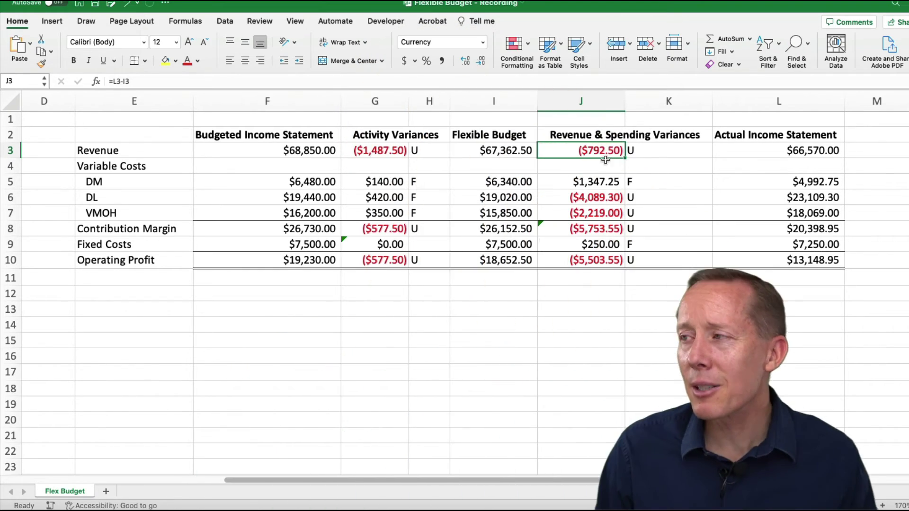
{"action": "key", "text": "Down"}
{"action": "key", "text": "Down"}
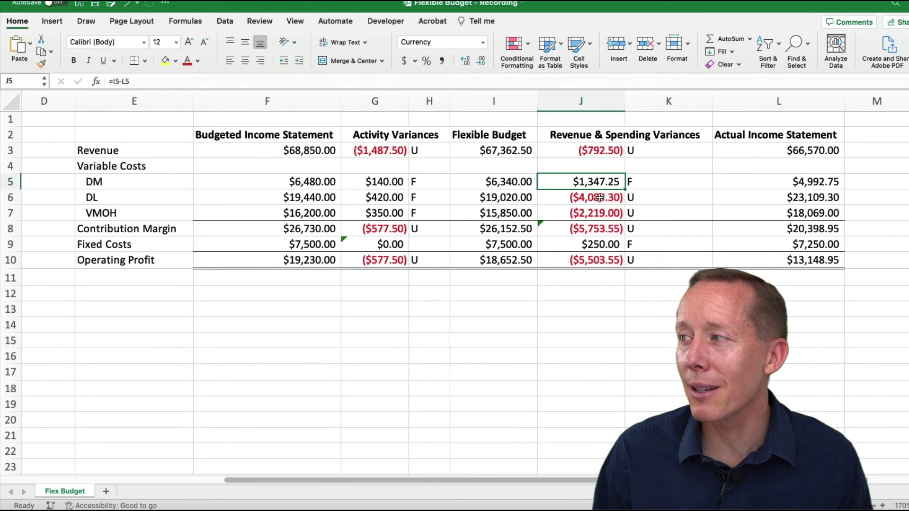
{"action": "left_click_drag", "start_coordinate": [599, 197], "coordinate": [598, 211]}
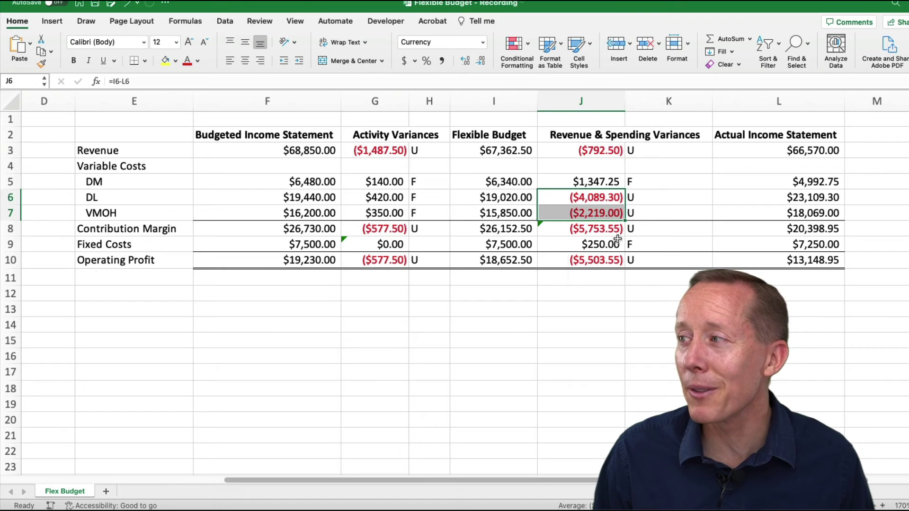
{"action": "left_click", "coordinate": [593, 244]}
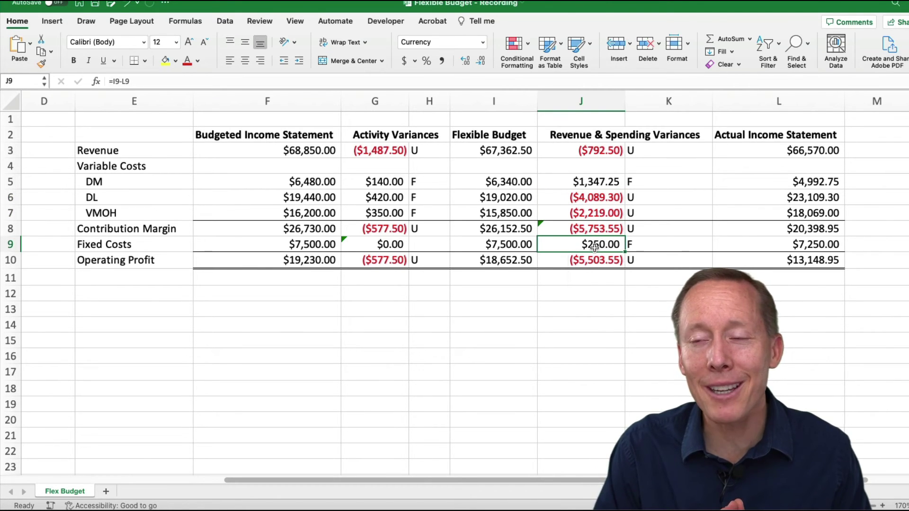
{"action": "left_click", "coordinate": [607, 201]}
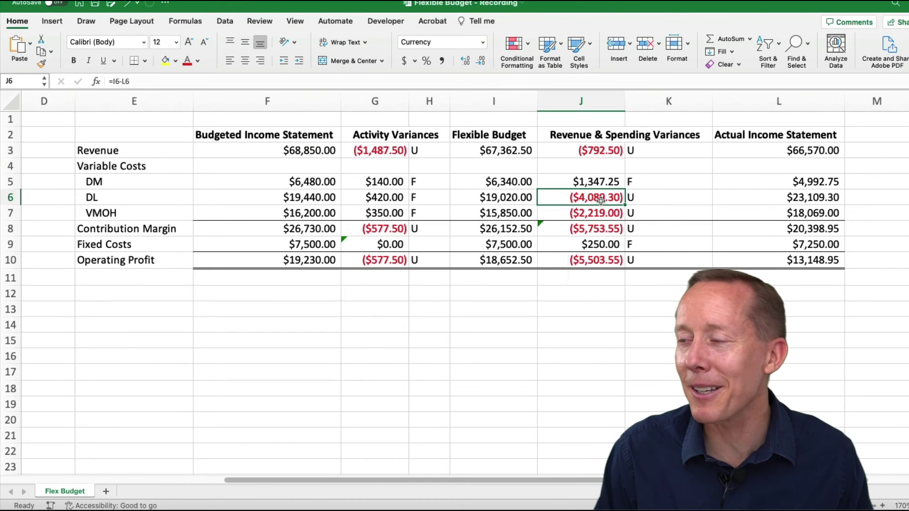
{"action": "left_click", "coordinate": [392, 278]}
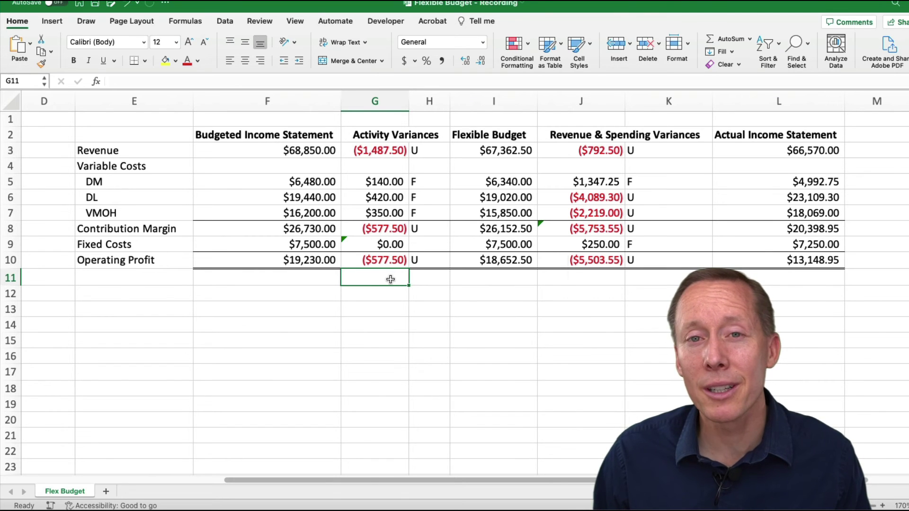
Add the label Sales Volume Variance in A20, under the Static Budget Variance label.
{"action": "scroll", "coordinate": [391, 280], "scroll_direction": "left", "scroll_amount": 5}
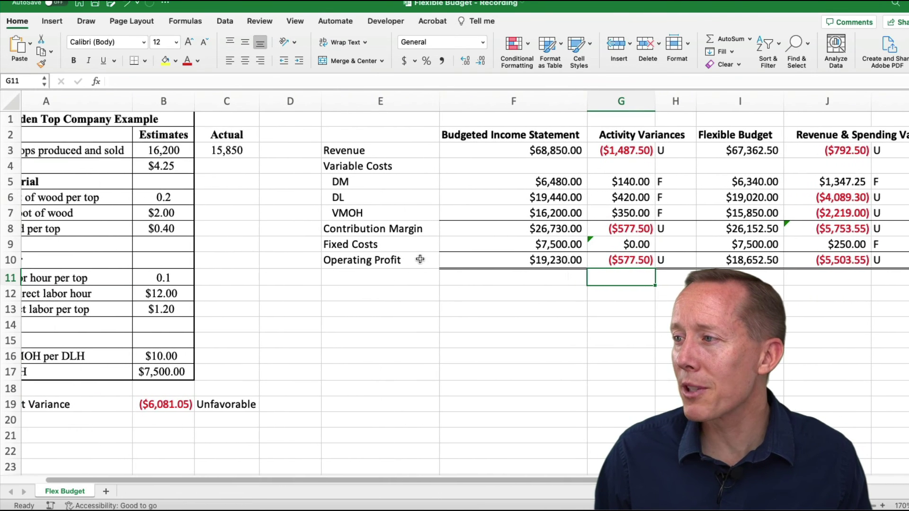
{"action": "left_click", "coordinate": [609, 265]}
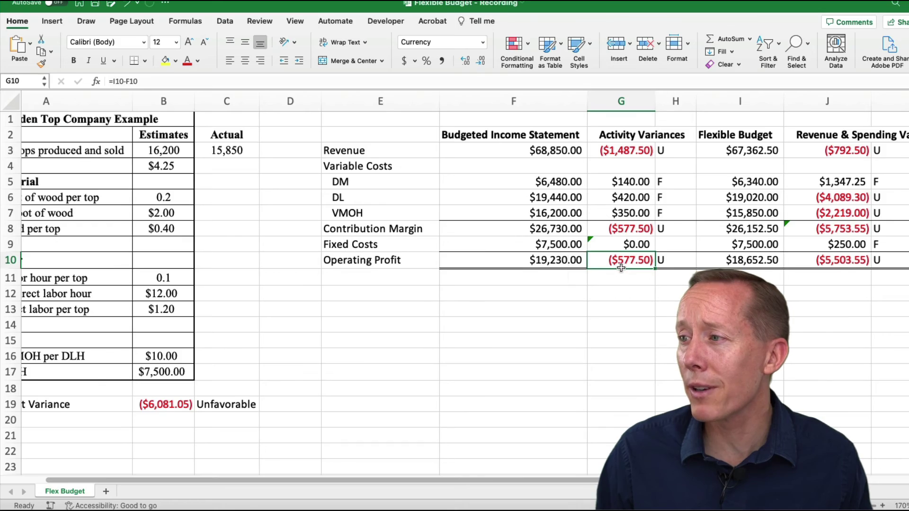
{"action": "scroll", "coordinate": [621, 268], "scroll_direction": "left", "scroll_amount": 2}
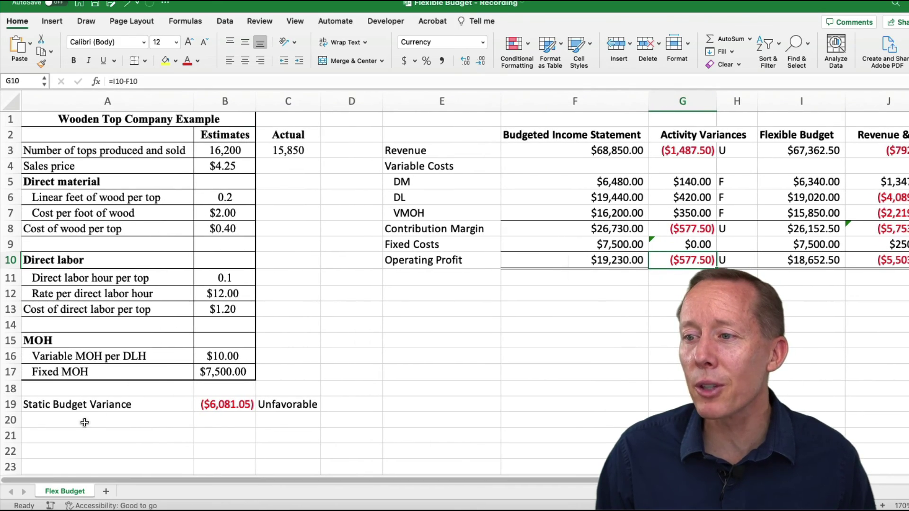
{"action": "left_click", "coordinate": [84, 422]}
{"action": "type", "text": "Sales Volume Variance"}
{"action": "key", "text": "Tab"}
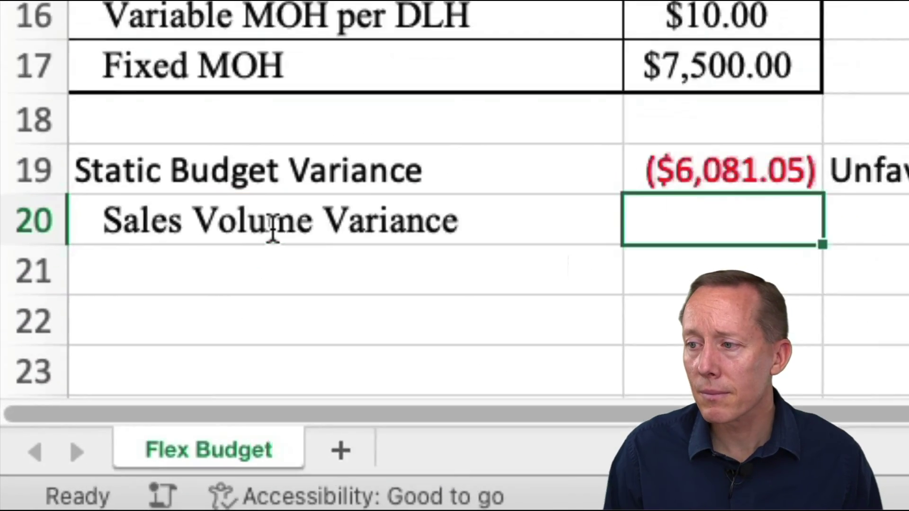
Link B20 to the operating profit activity variance with =G10 and extend the formula to C20 for its U/F label.
{"action": "type", "text": "="}
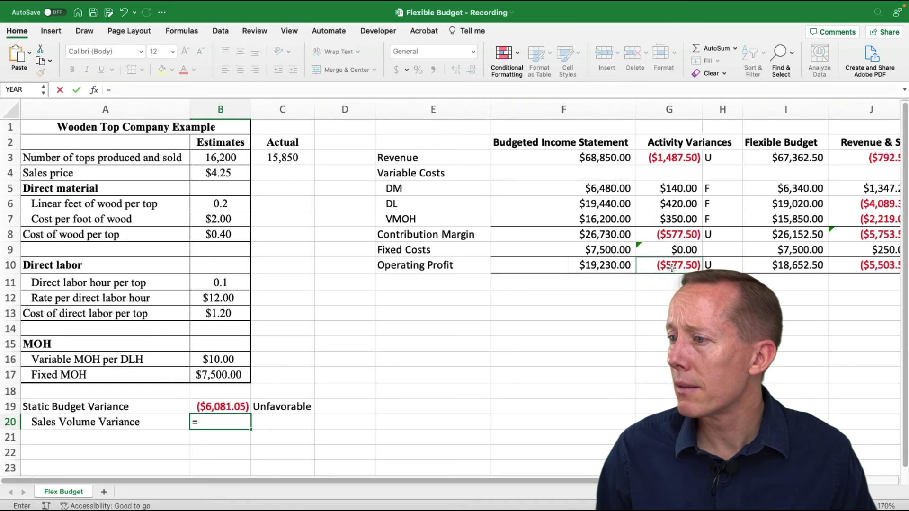
{"action": "left_click", "coordinate": [672, 268]}
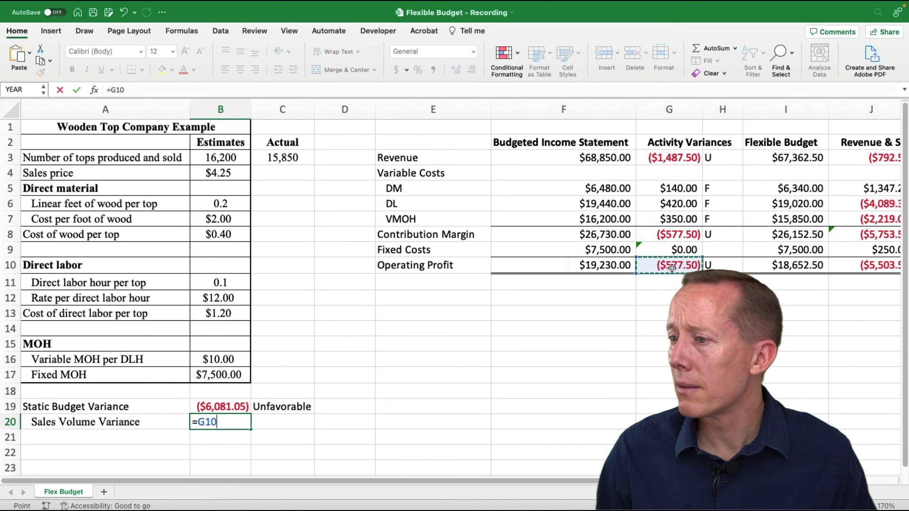
{"action": "left_click", "coordinate": [212, 424]}
{"action": "left_click_drag", "start_coordinate": [274, 429], "coordinate": [300, 427]}
{"action": "left_click", "coordinate": [272, 425]}
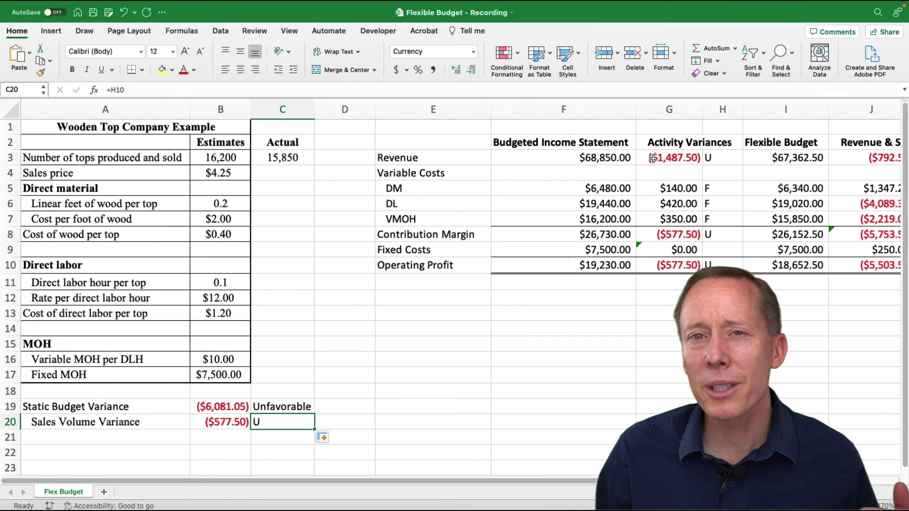
Examine the operating profit activity variance in G10 alongside the budgeted, flexible and actual columns.
{"action": "scroll", "coordinate": [651, 159], "scroll_direction": "right", "scroll_amount": 4}
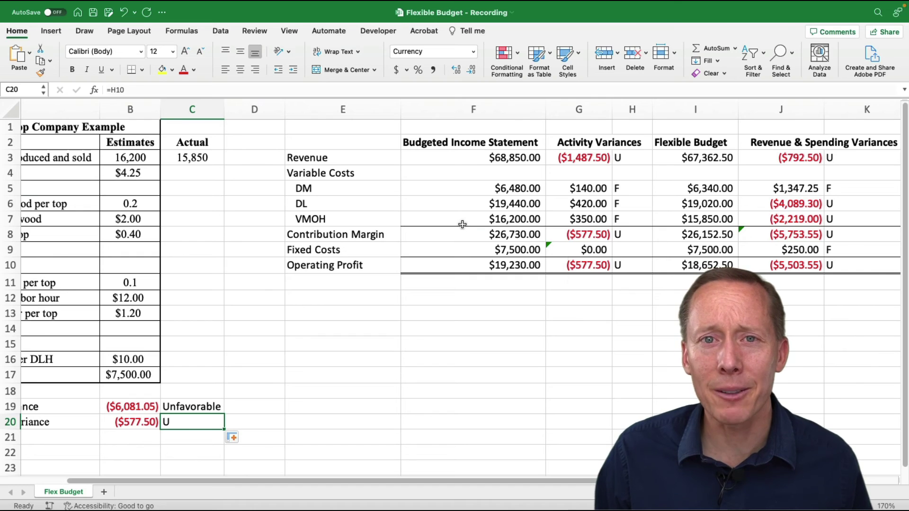
{"action": "left_click", "coordinate": [566, 264]}
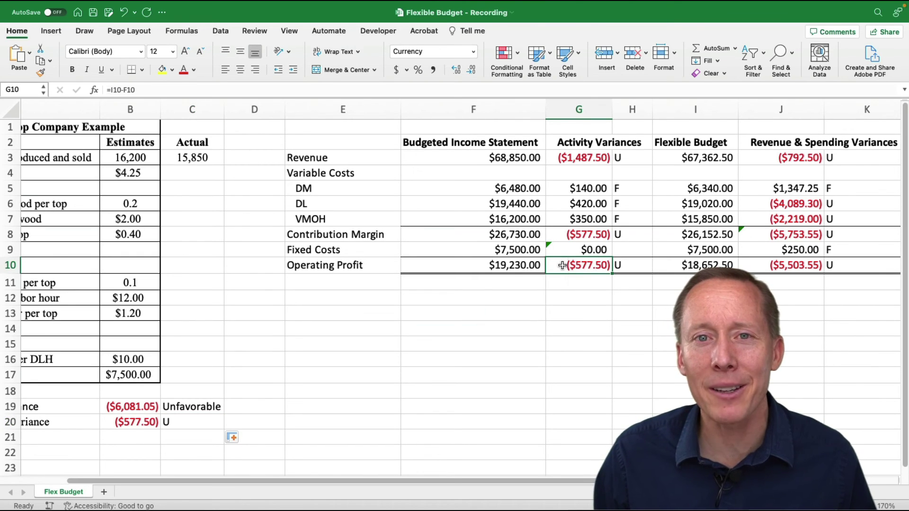
{"action": "scroll", "coordinate": [499, 287], "scroll_direction": "right", "scroll_amount": 5}
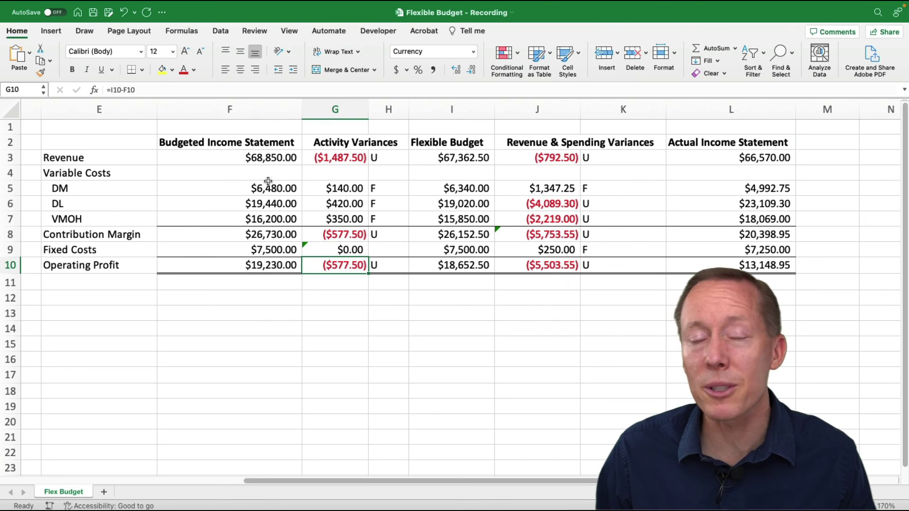
Add the label Sales Price Variance in A21, under the Sales Volume Variance label.
{"action": "scroll", "coordinate": [240, 272], "scroll_direction": "left", "scroll_amount": 10}
{"action": "left_click", "coordinate": [58, 439]}
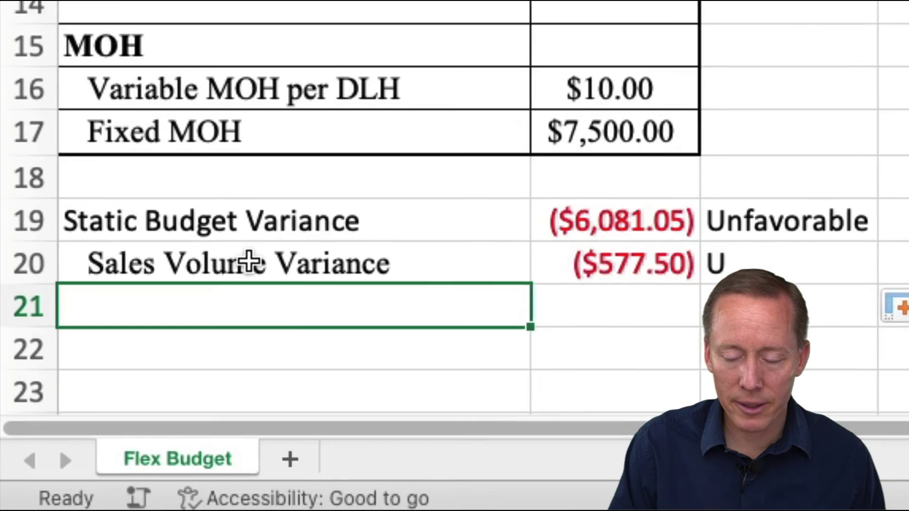
{"action": "type", "text": "Sales "}
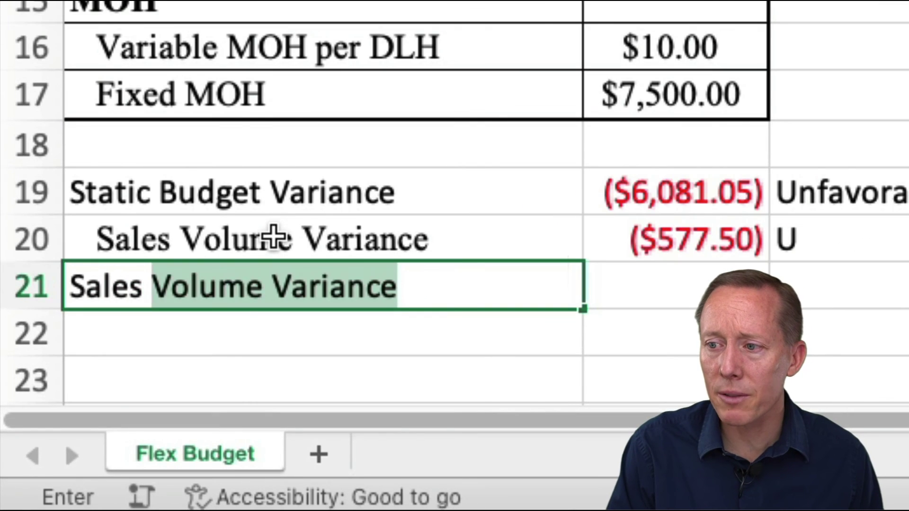
{"action": "type", "text": "Price Variance"}
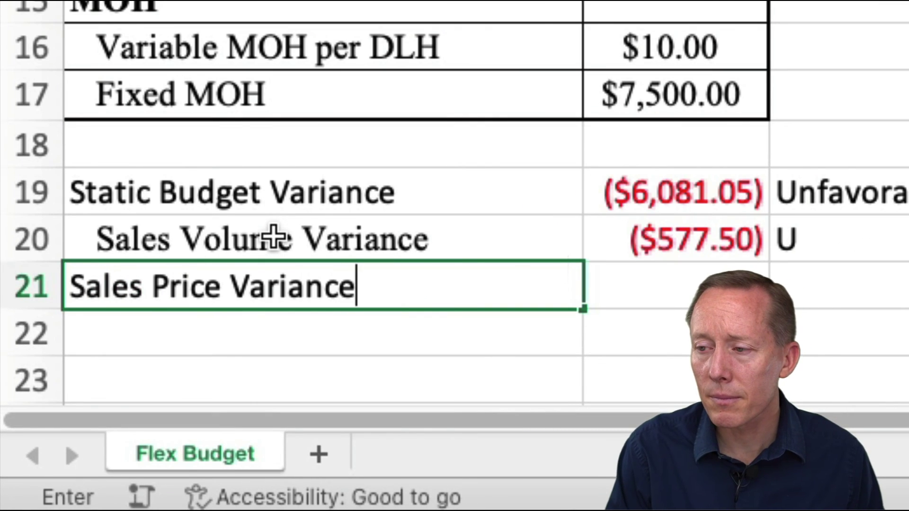
Link B21 to the revenue variance in the Revenue & Spending Variances column with =J3 and extend the formula to C21 for its U/F label.
{"action": "key", "text": "Tab"}
{"action": "type", "text": "="}
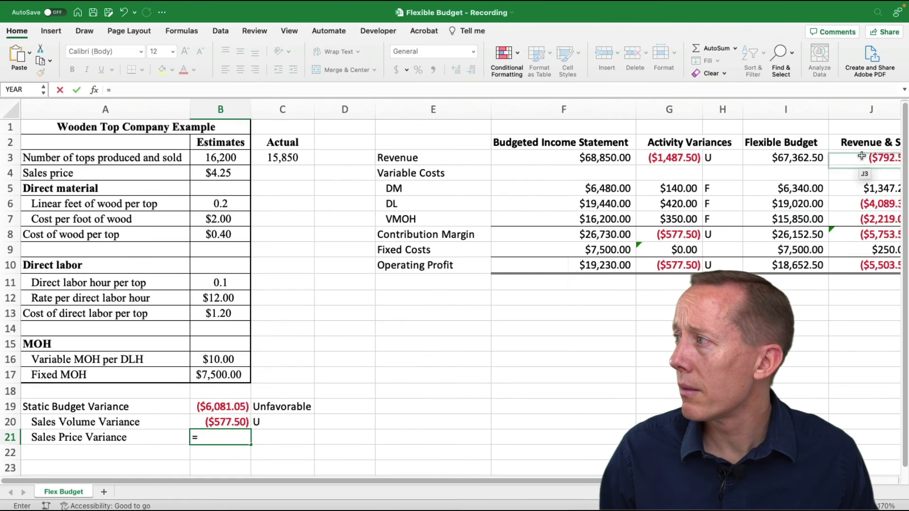
{"action": "left_click", "coordinate": [853, 156]}
{"action": "key", "text": "Return"}
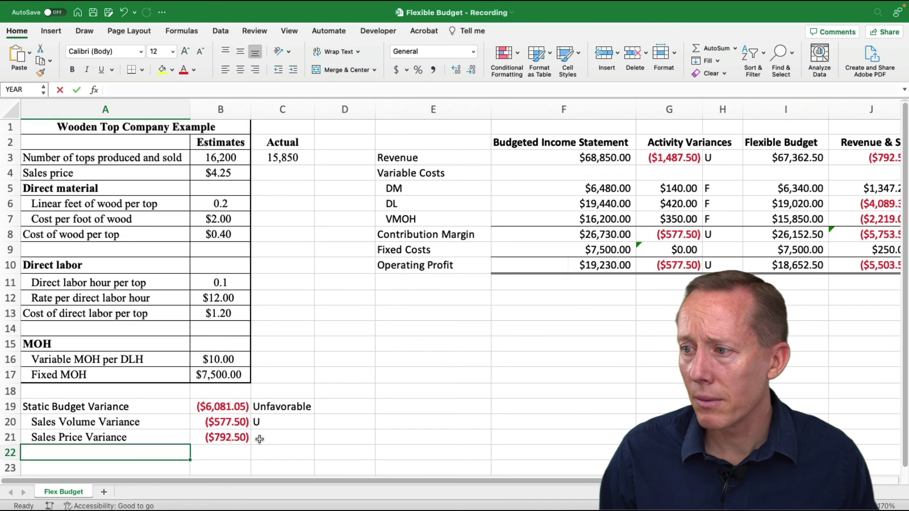
{"action": "left_click", "coordinate": [243, 438]}
{"action": "left_click_drag", "start_coordinate": [251, 444], "coordinate": [305, 442]}
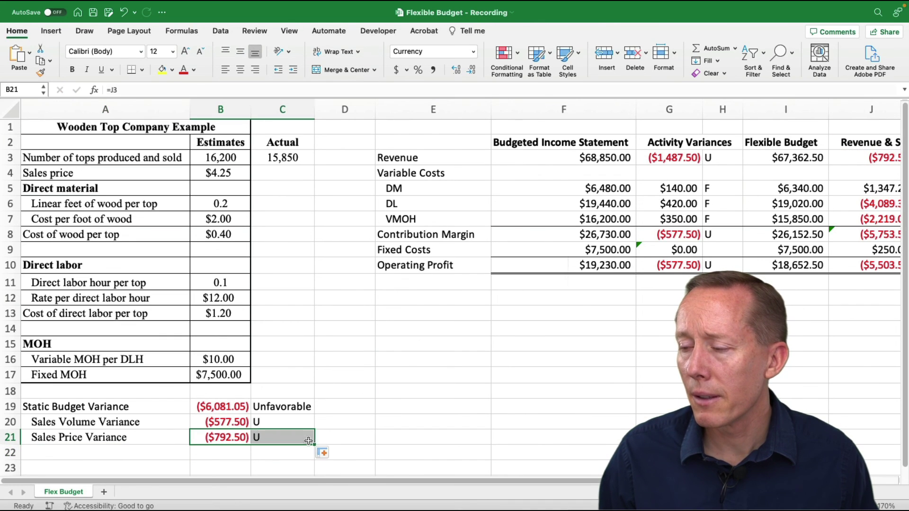
{"action": "left_click", "coordinate": [352, 431]}
{"action": "scroll", "coordinate": [442, 394], "scroll_direction": "right", "scroll_amount": 6}
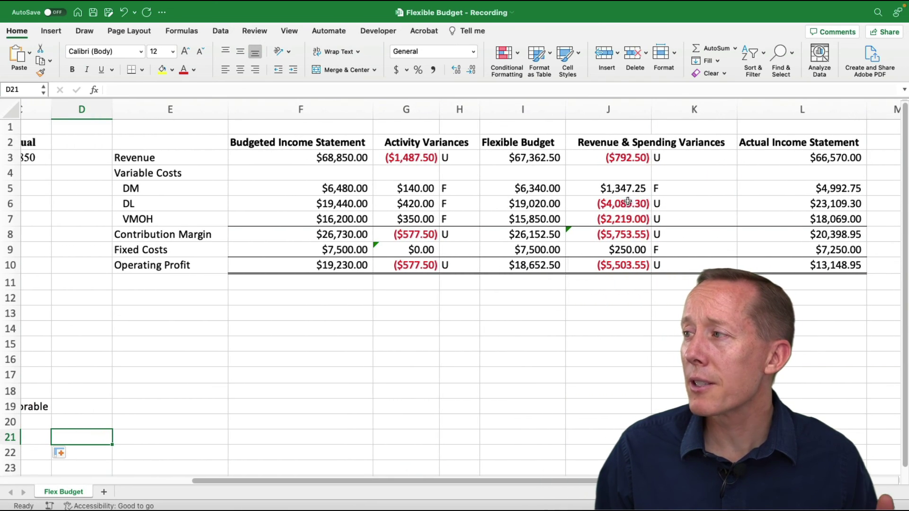
{"action": "scroll", "coordinate": [135, 407], "scroll_direction": "left", "scroll_amount": 6}
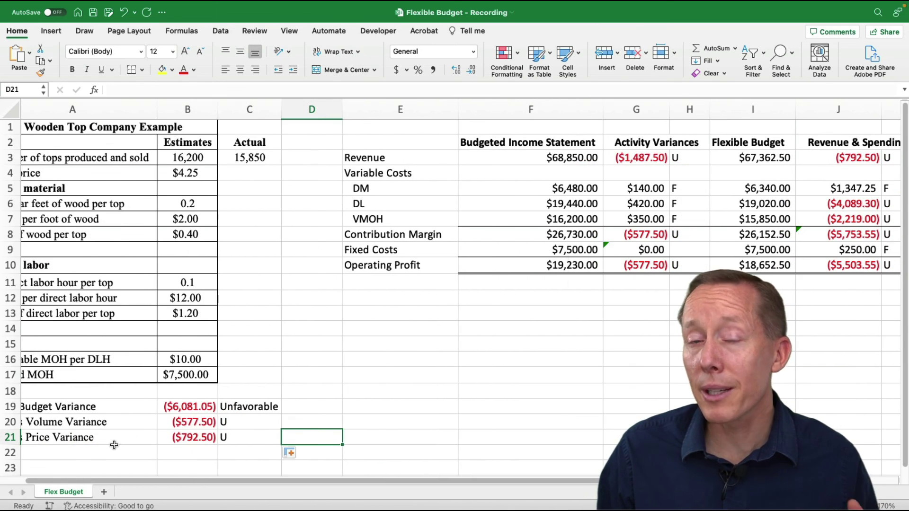
{"action": "scroll", "coordinate": [744, 265], "scroll_direction": "right", "scroll_amount": 4}
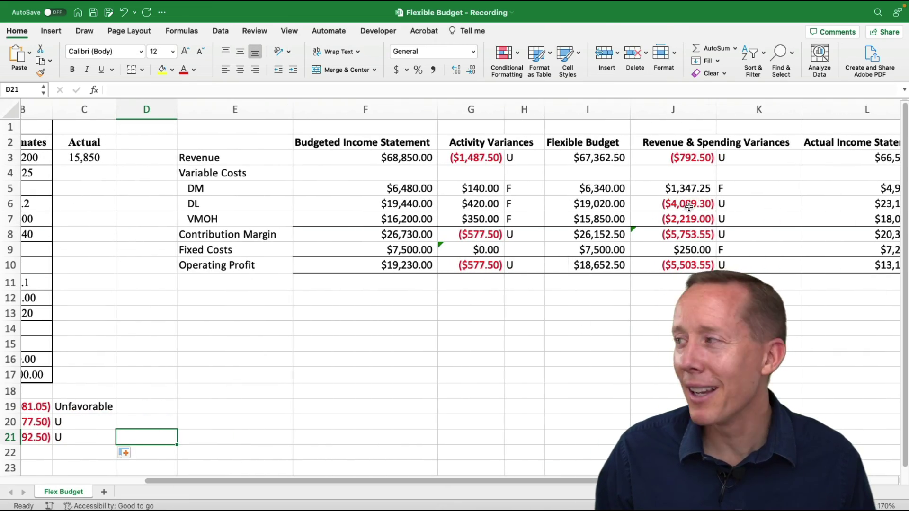
{"action": "scroll", "coordinate": [688, 206], "scroll_direction": "right", "scroll_amount": 2}
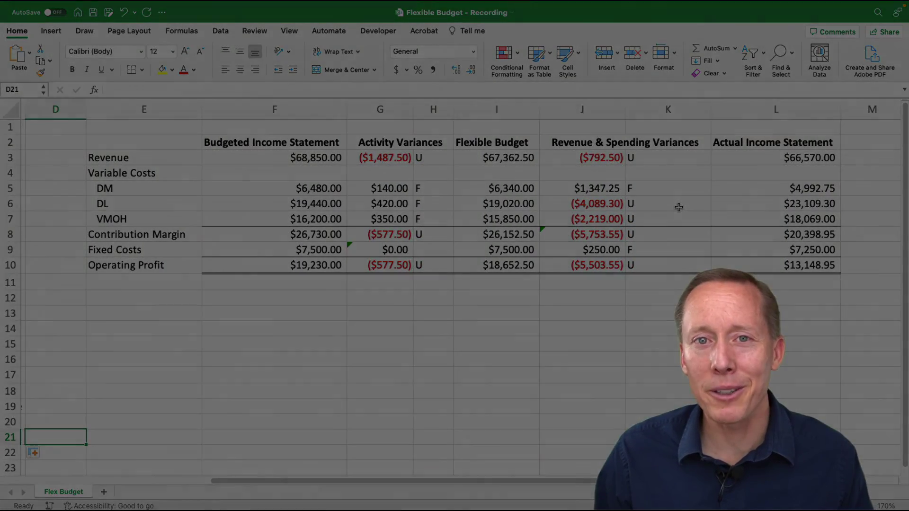